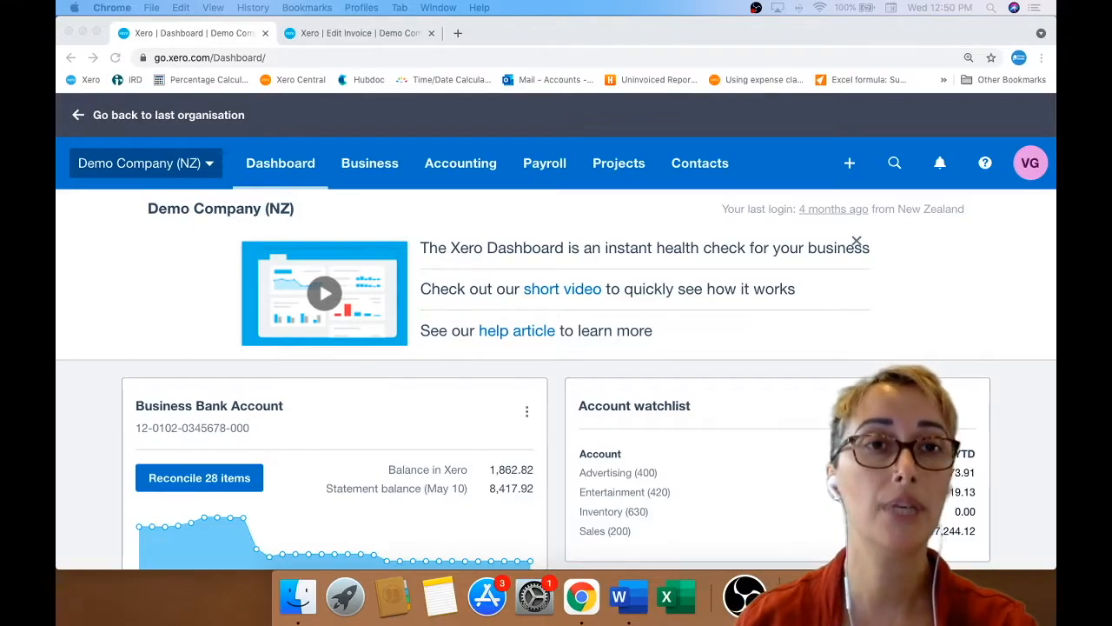
# - Go to My Xero and open the trial Demo Company (NZ) organisation from there
pyautogui.click(208, 165)
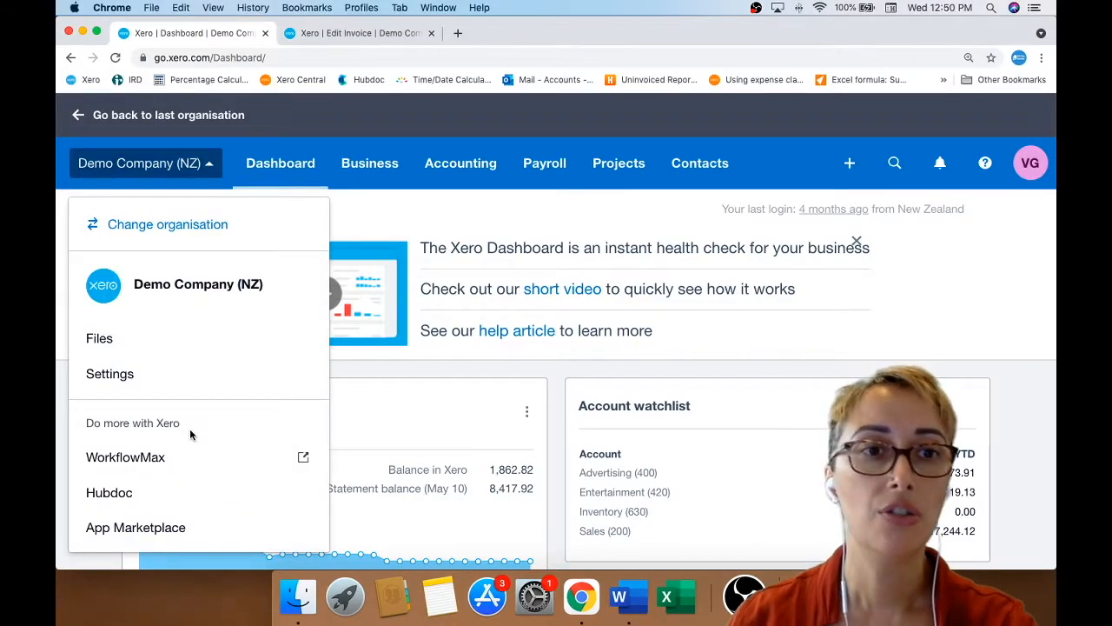
pyautogui.scroll(-2, 191, 435)
pyautogui.click(126, 526)
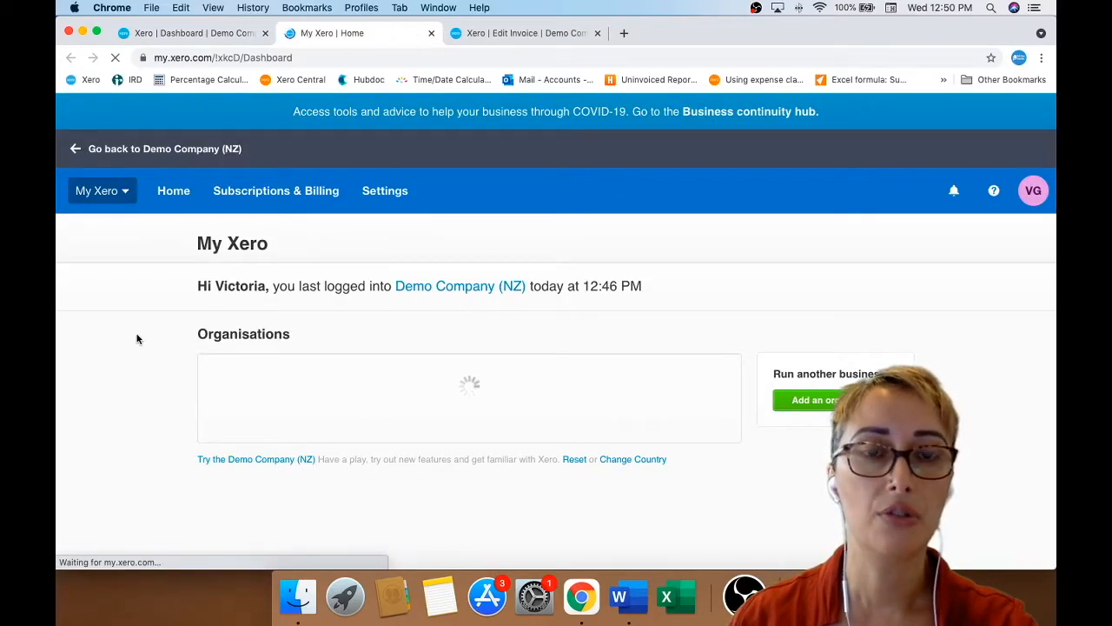
pyautogui.scroll(-1, 137, 339)
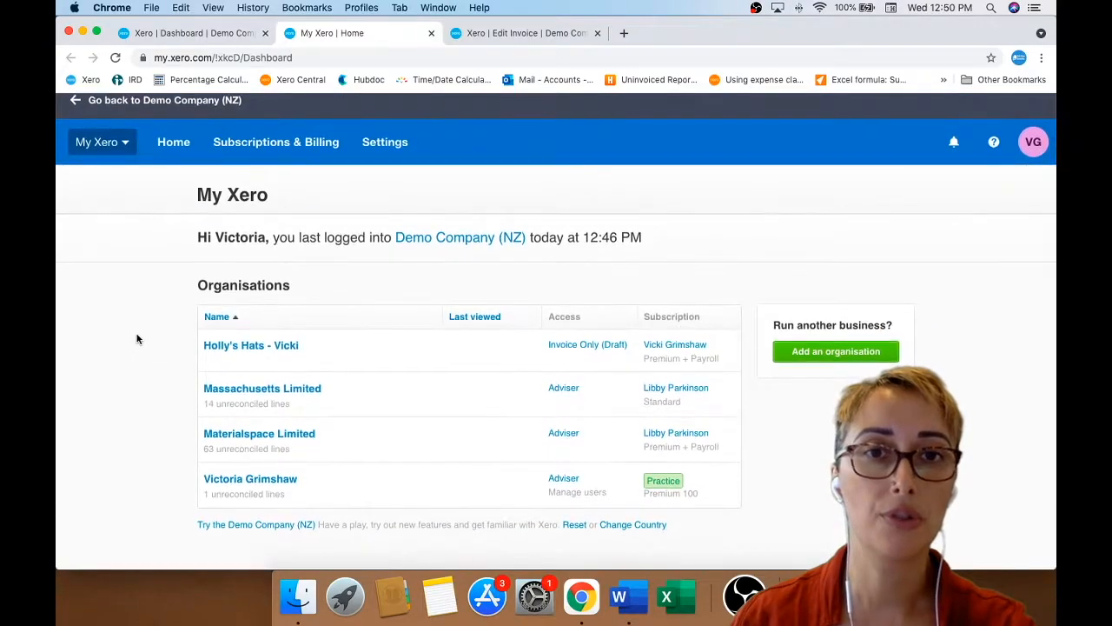
pyautogui.click(253, 533)
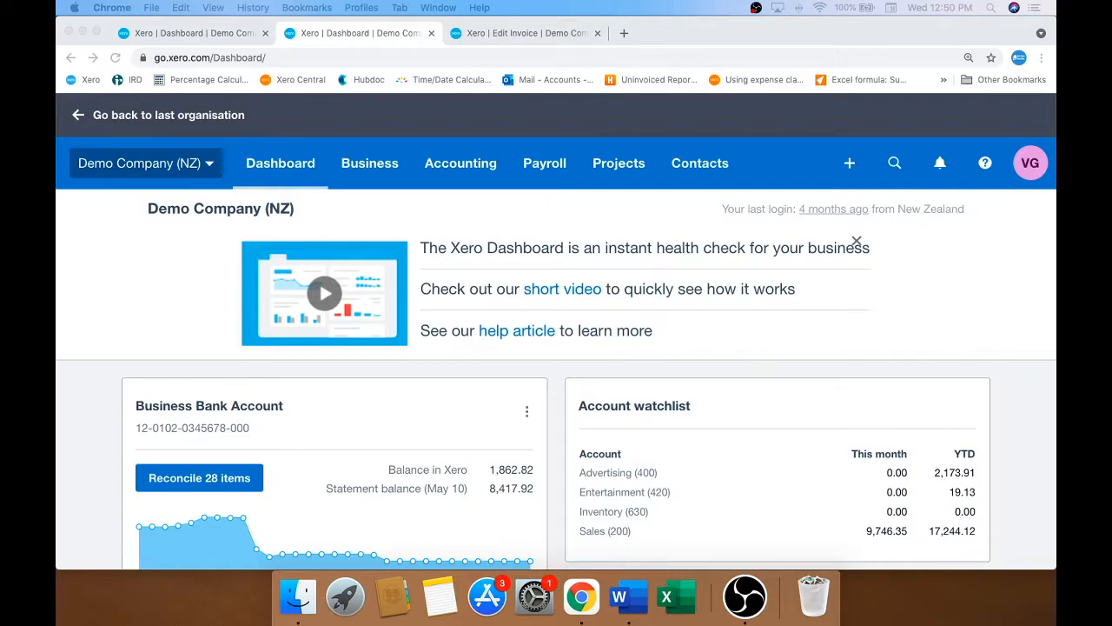
# - Create a new sales invoice from the dashboard and switch it to the new invoicing version
pyautogui.scroll(-10, 782, 347)
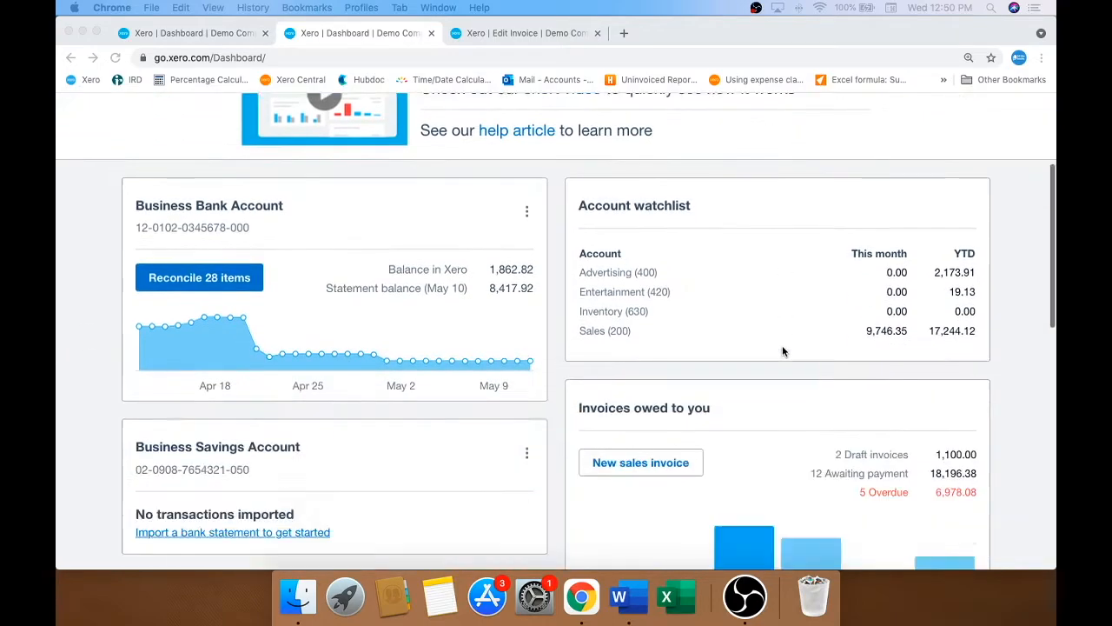
pyautogui.click(657, 207)
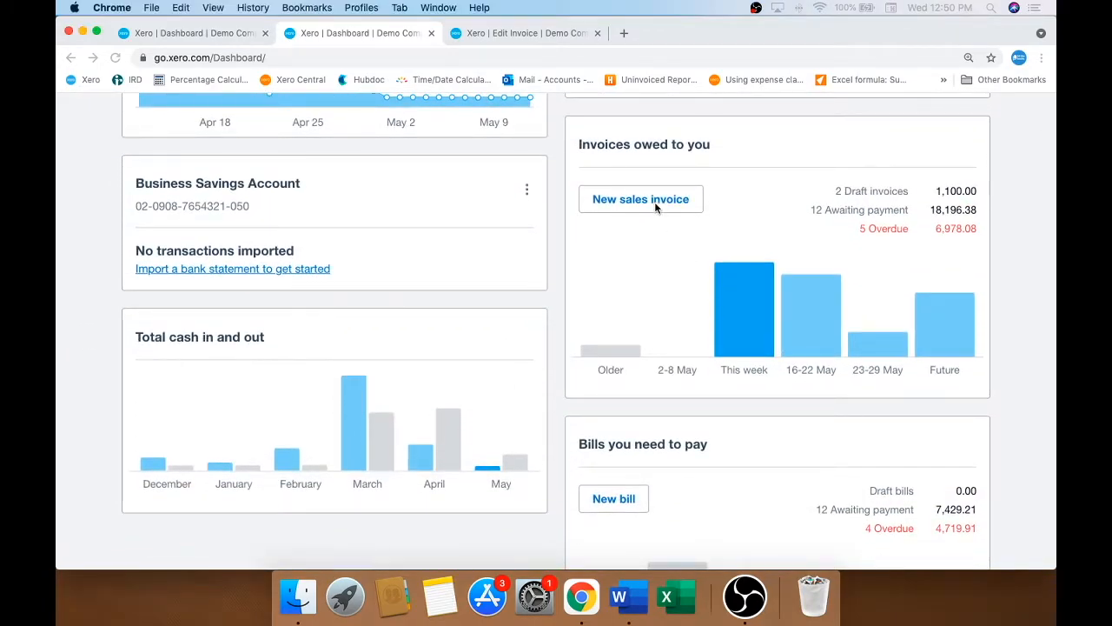
pyautogui.click(659, 207)
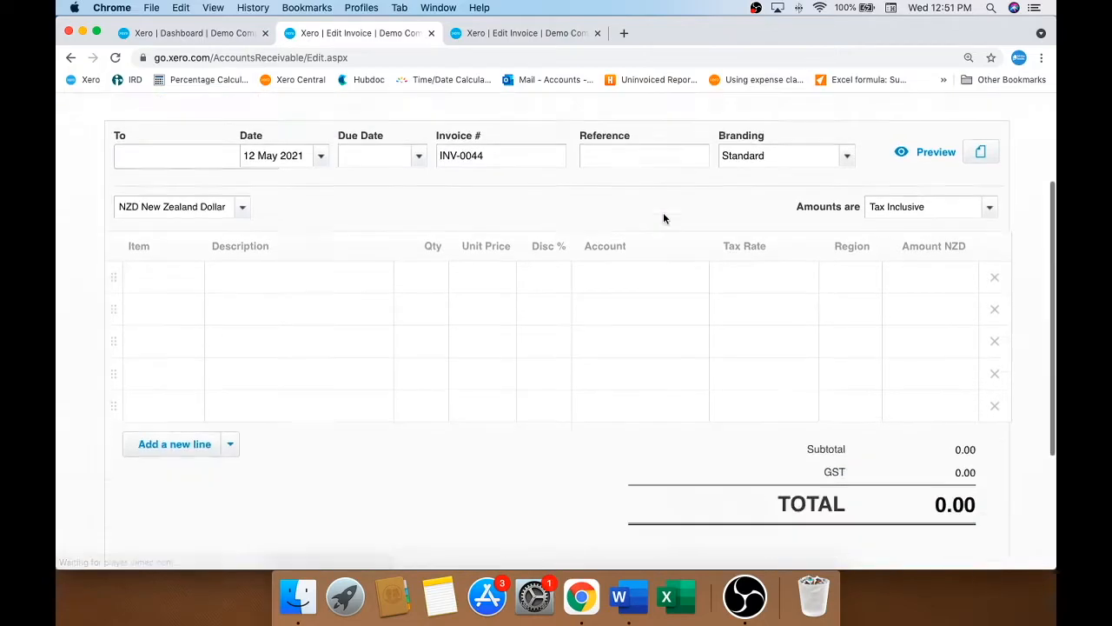
pyautogui.scroll(-5, 663, 218)
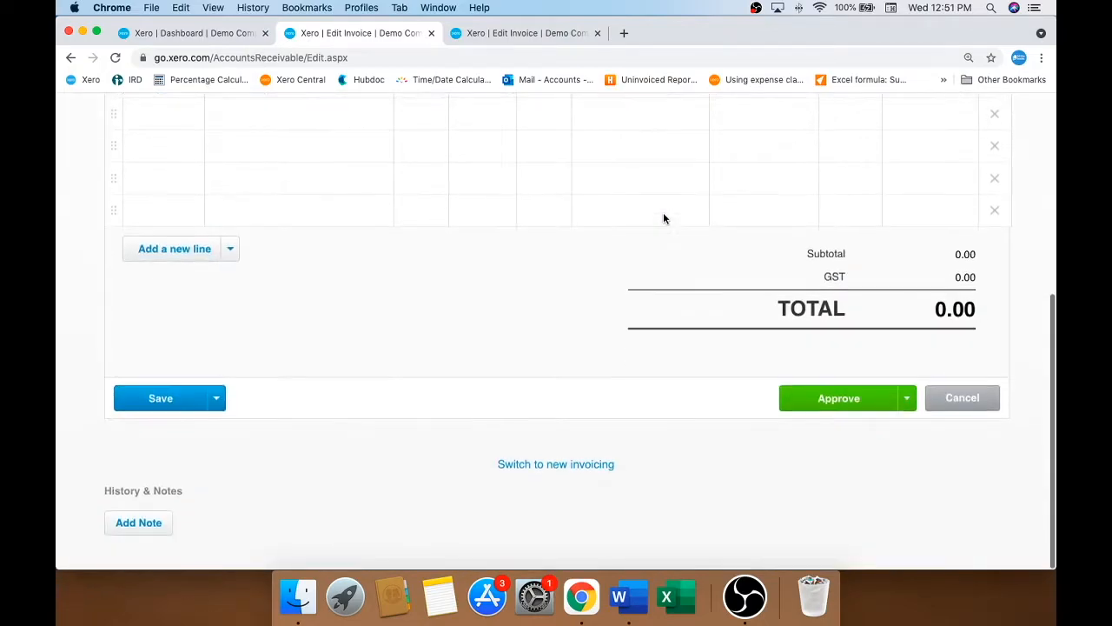
pyautogui.click(566, 466)
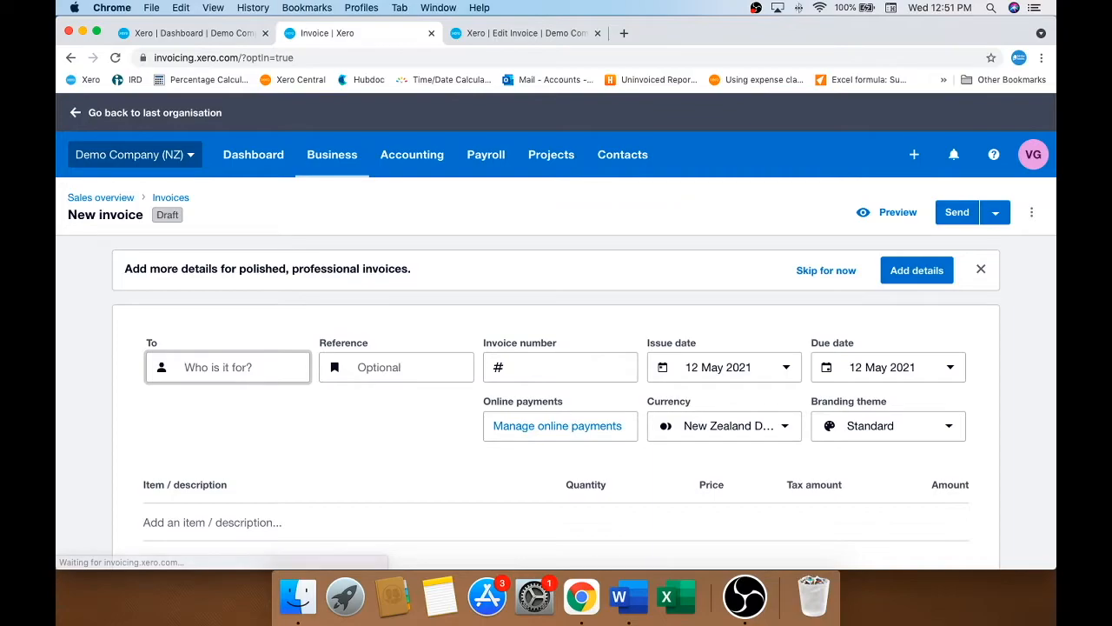
# - Compare the blank new-style invoice layout with the classic Bayside Club invoice
pyautogui.scroll(-4, 658, 295)
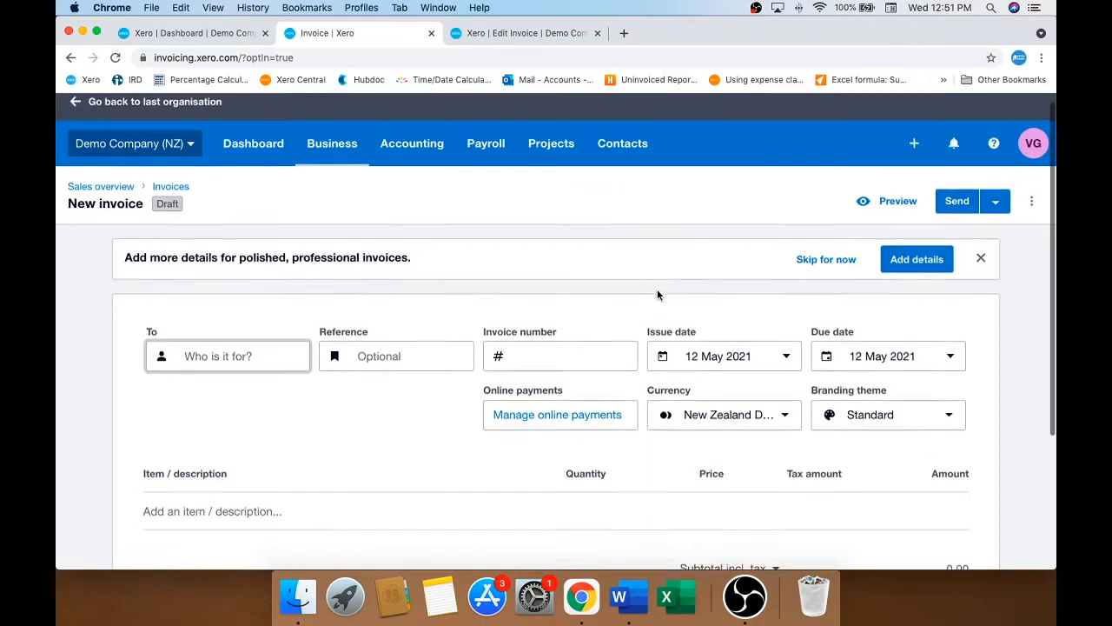
pyautogui.scroll(-1, 657, 295)
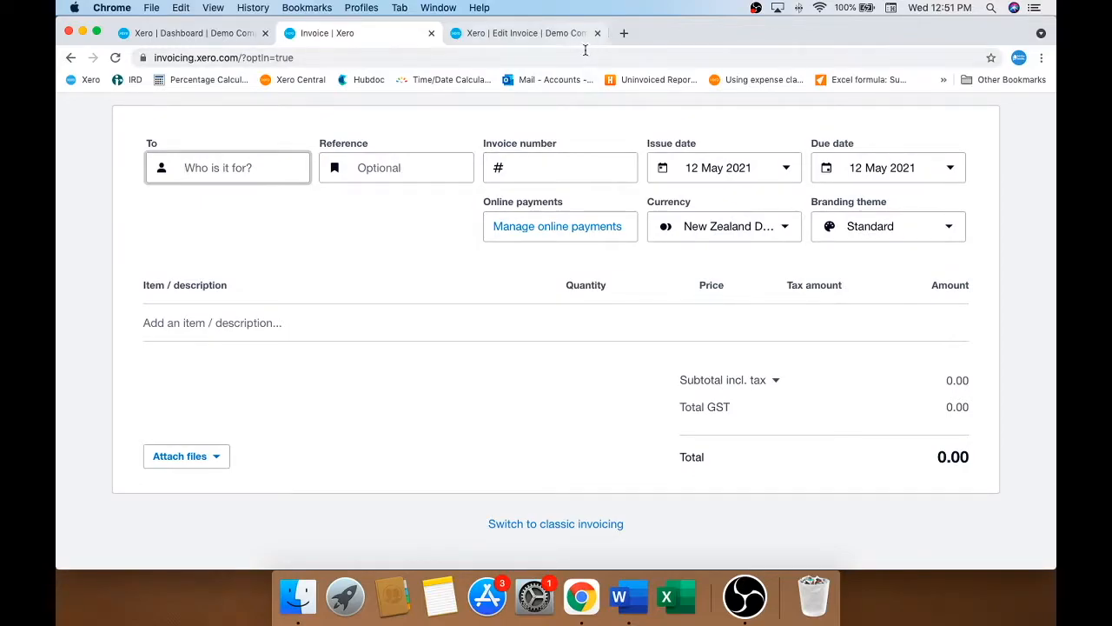
pyautogui.click(554, 37)
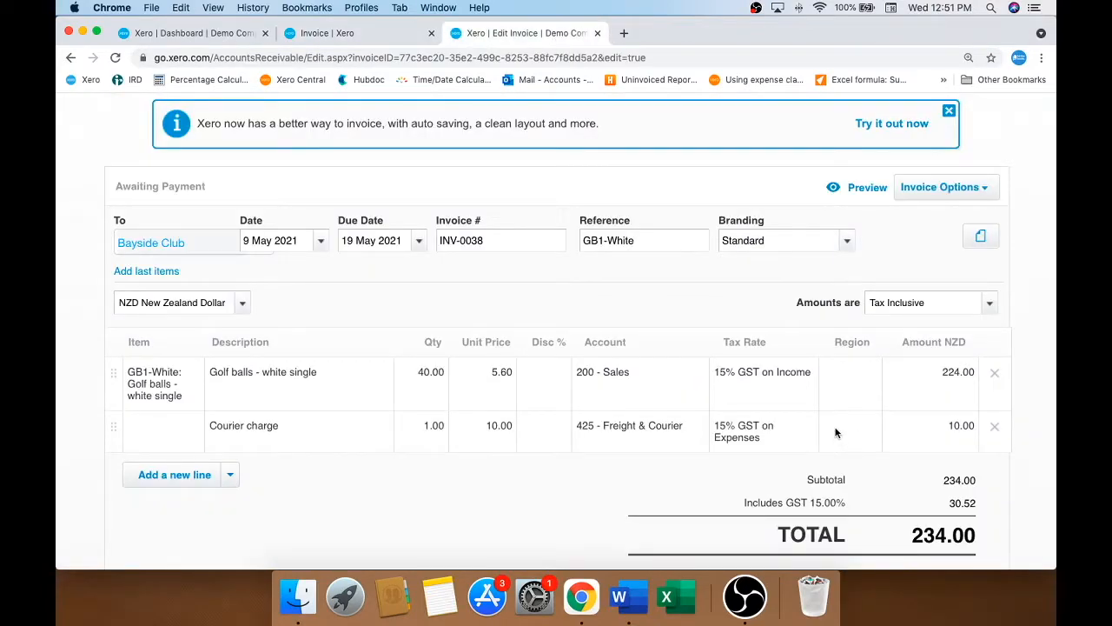
pyautogui.click(385, 39)
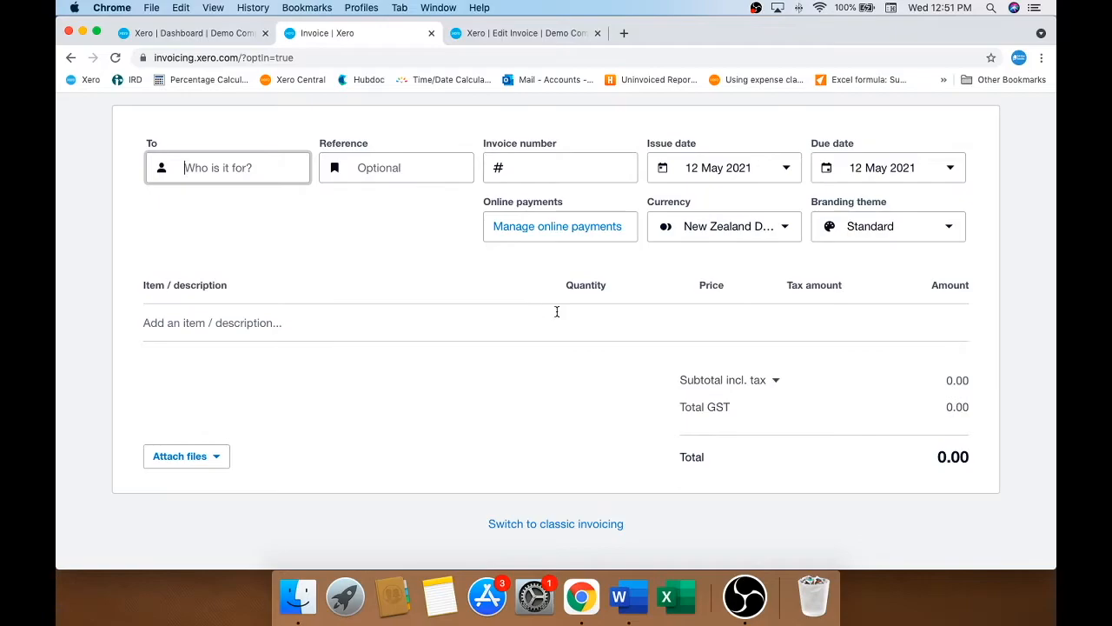
pyautogui.scroll(4, 1008, 352)
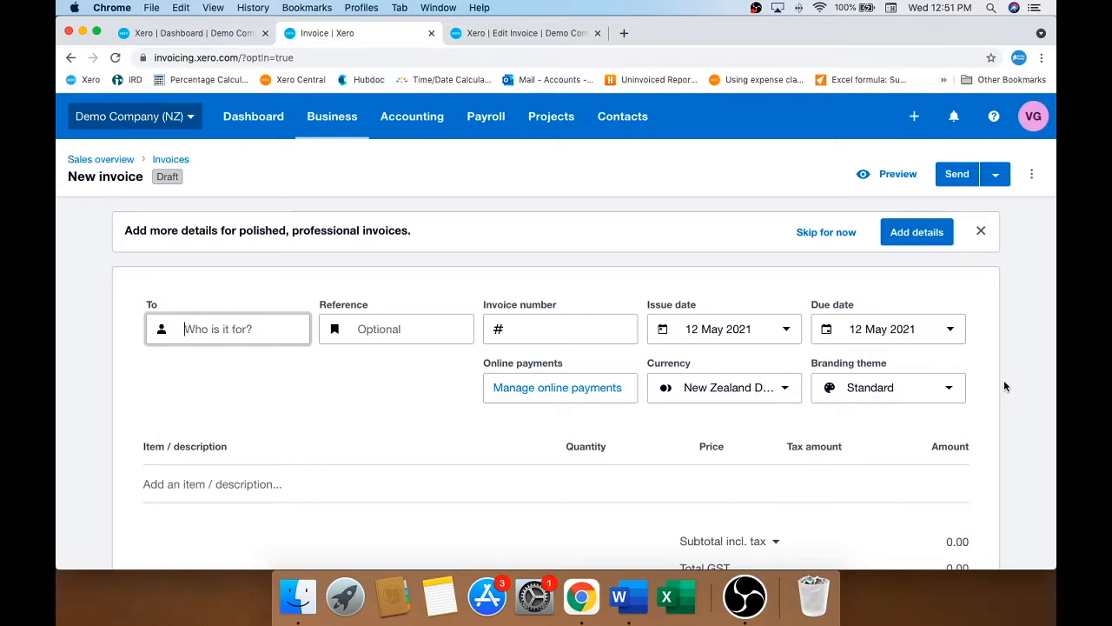
# - Add a new contact as the invoice recipient, fill in the customer's name, e-mail and saved billing address, and save it
pyautogui.scroll(-2, 1004, 386)
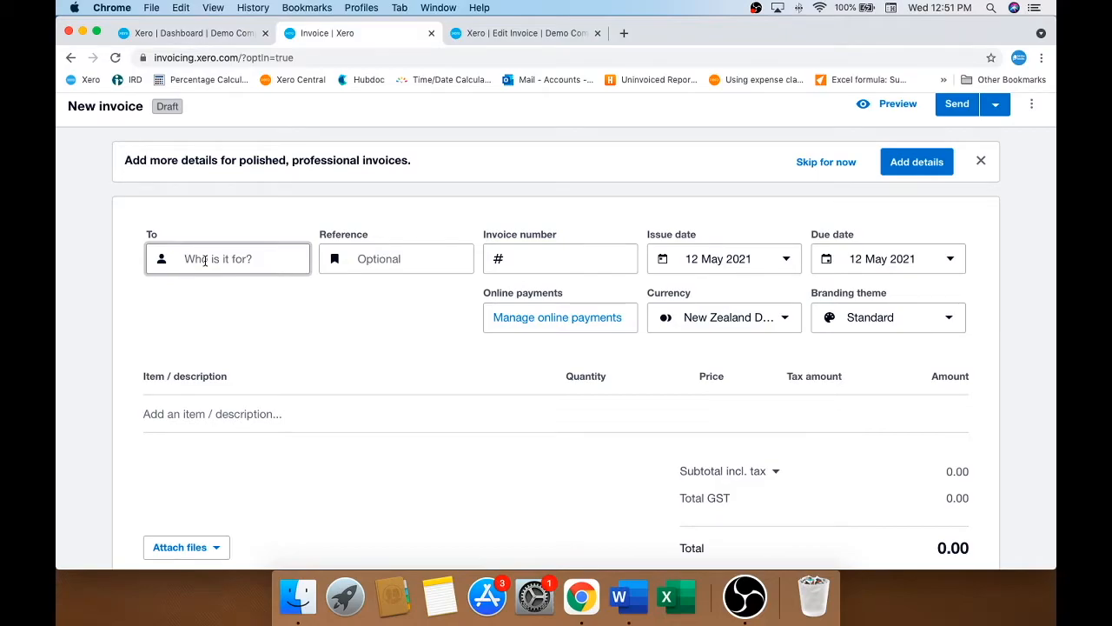
pyautogui.write('Mr Clean')
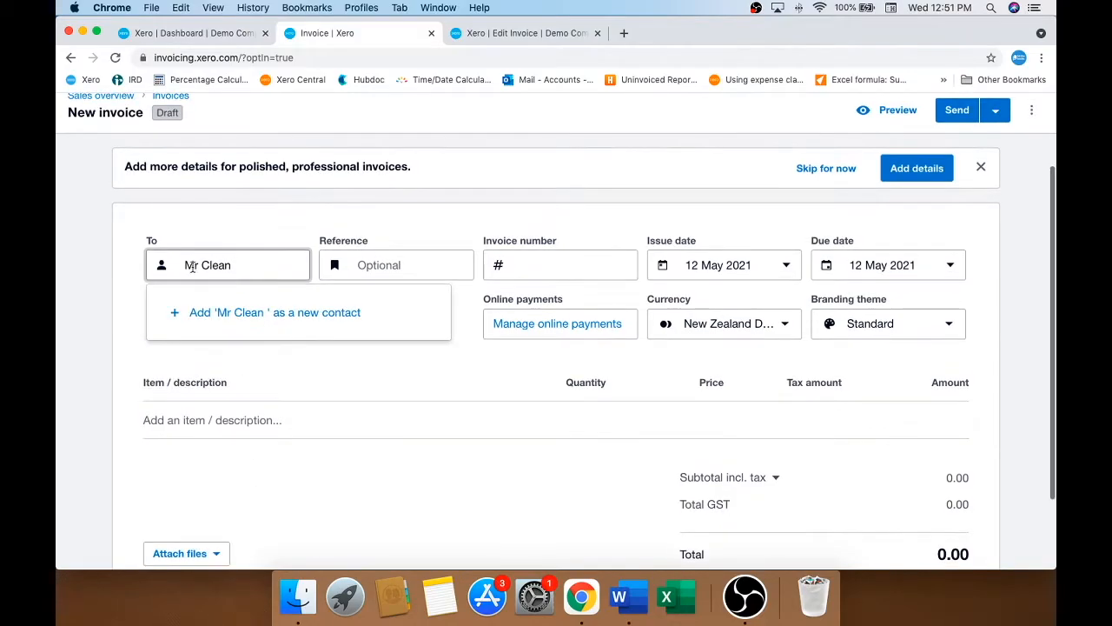
pyautogui.click(260, 315)
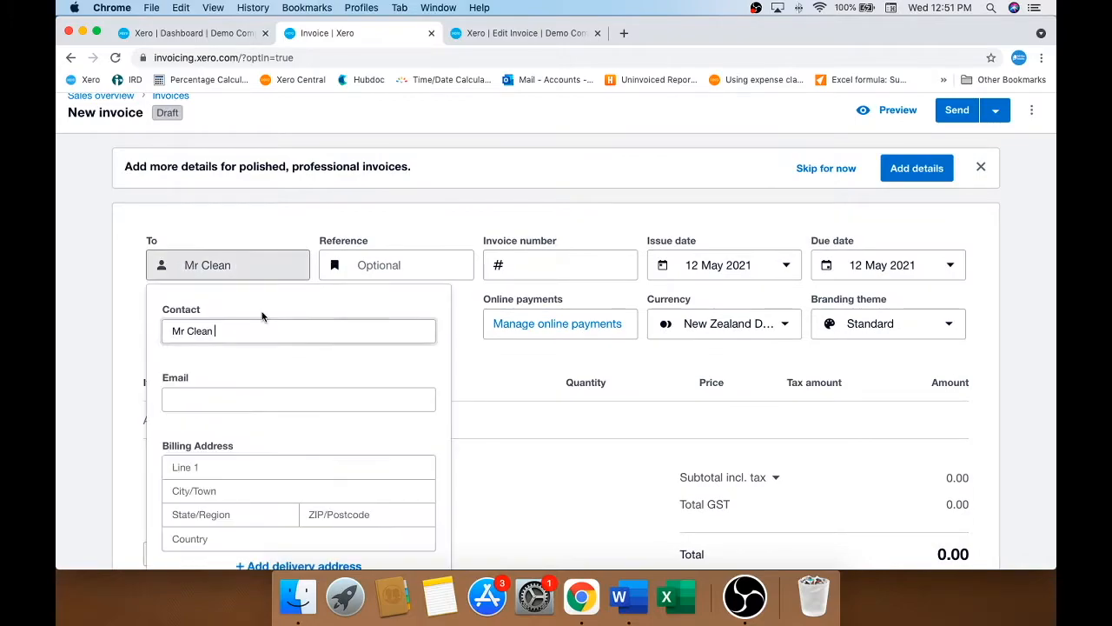
pyautogui.click(230, 397)
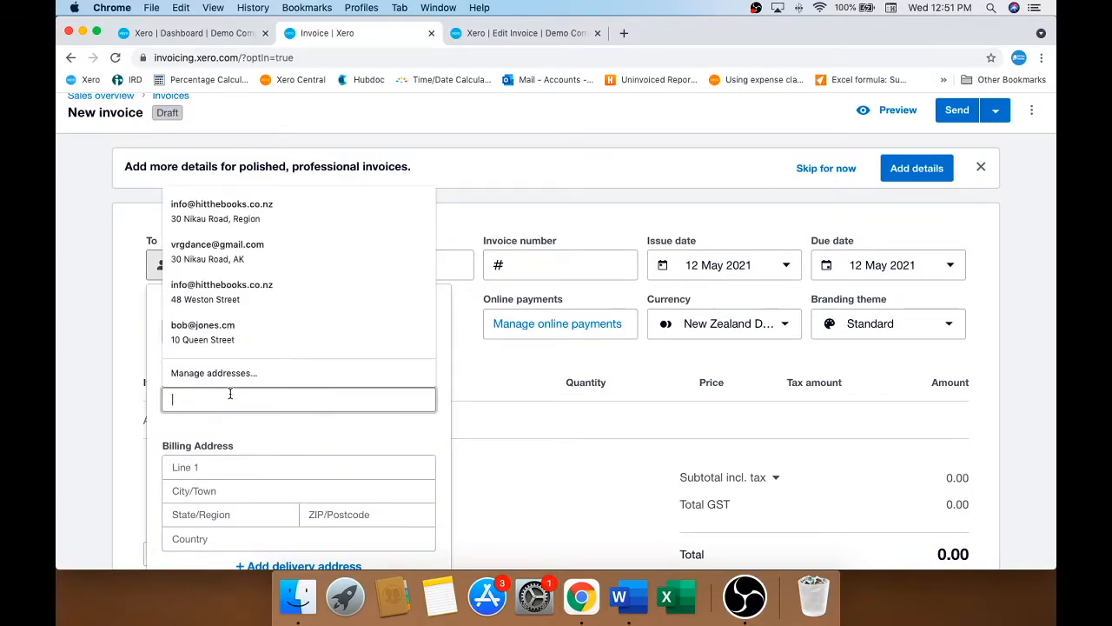
pyautogui.write('vrg')
pyautogui.click(224, 431)
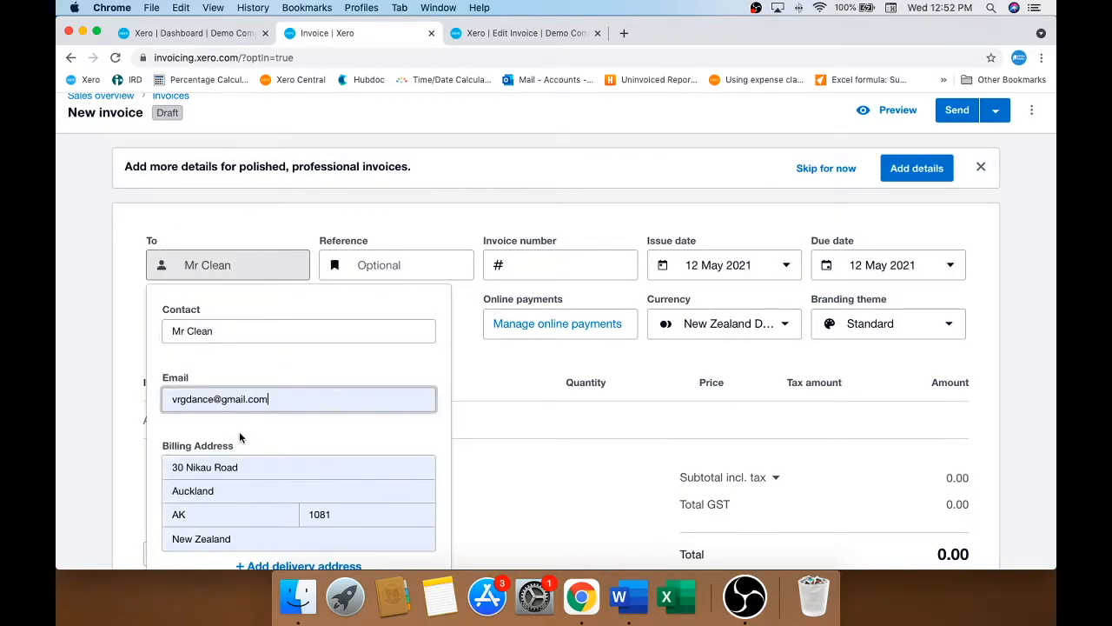
pyautogui.scroll(-3, 236, 444)
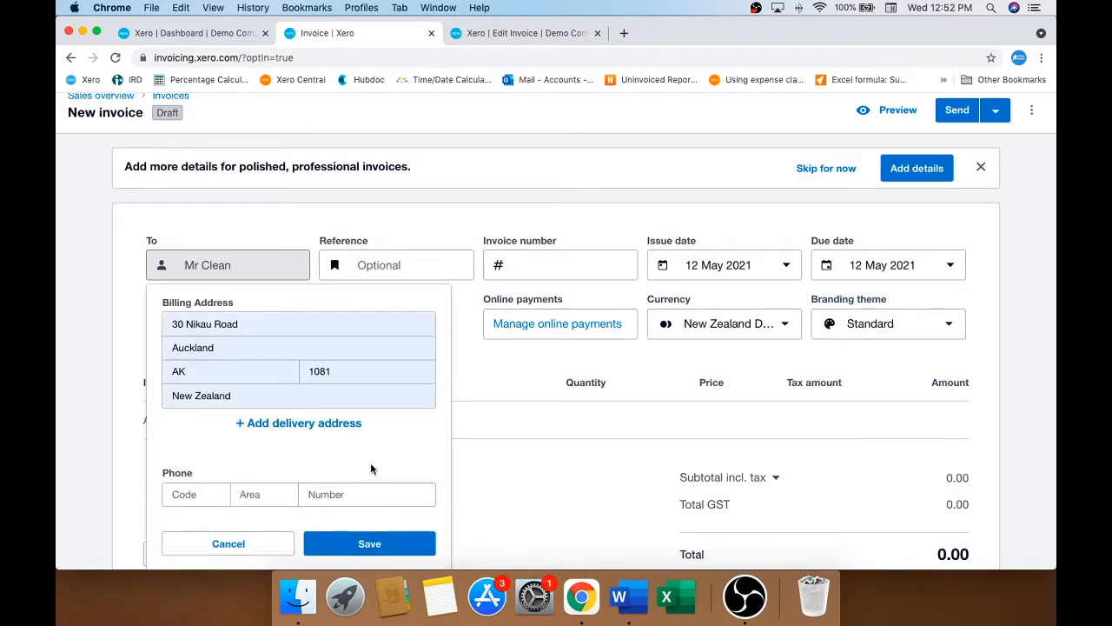
pyautogui.click(379, 543)
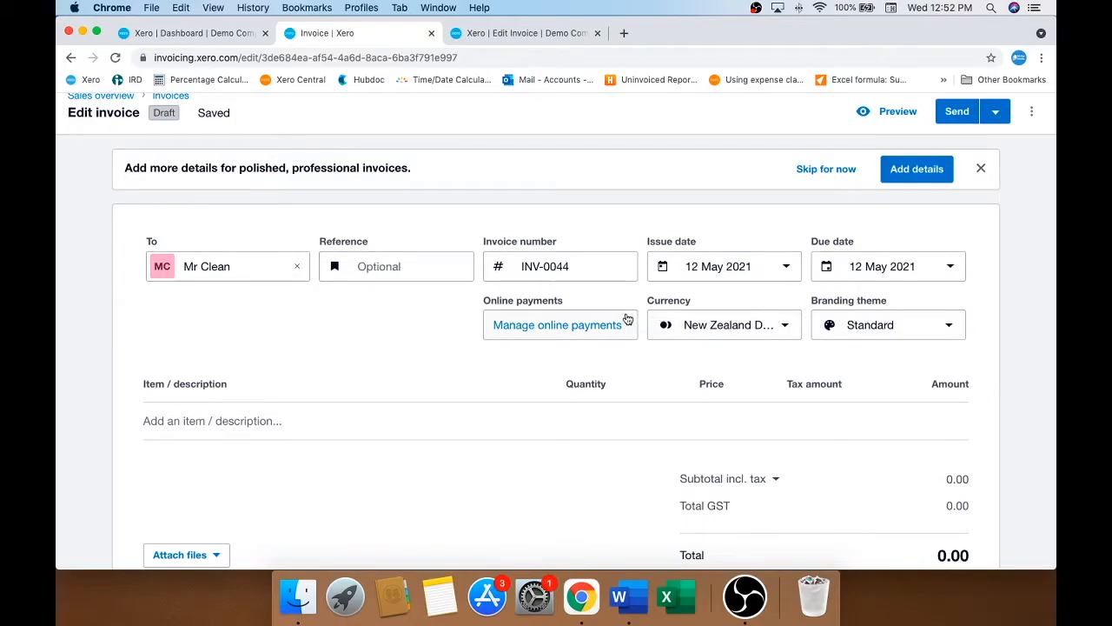
# - Compare the draft's header fields with the classic invoice and view its due date choices, including the June 2021 calendar
pyautogui.click(545, 34)
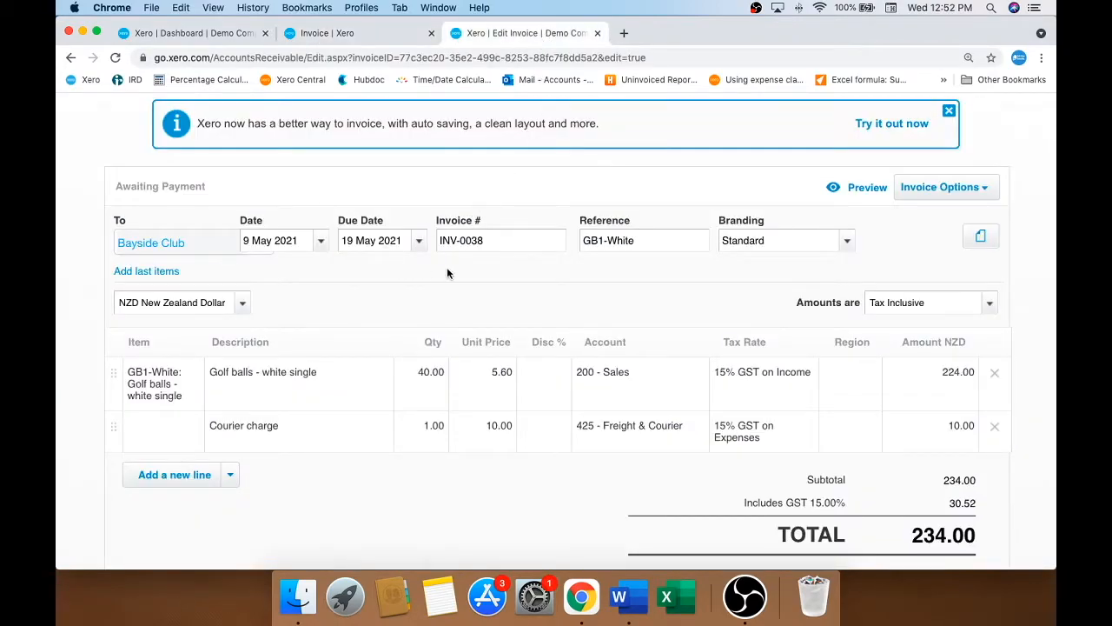
pyautogui.click(358, 33)
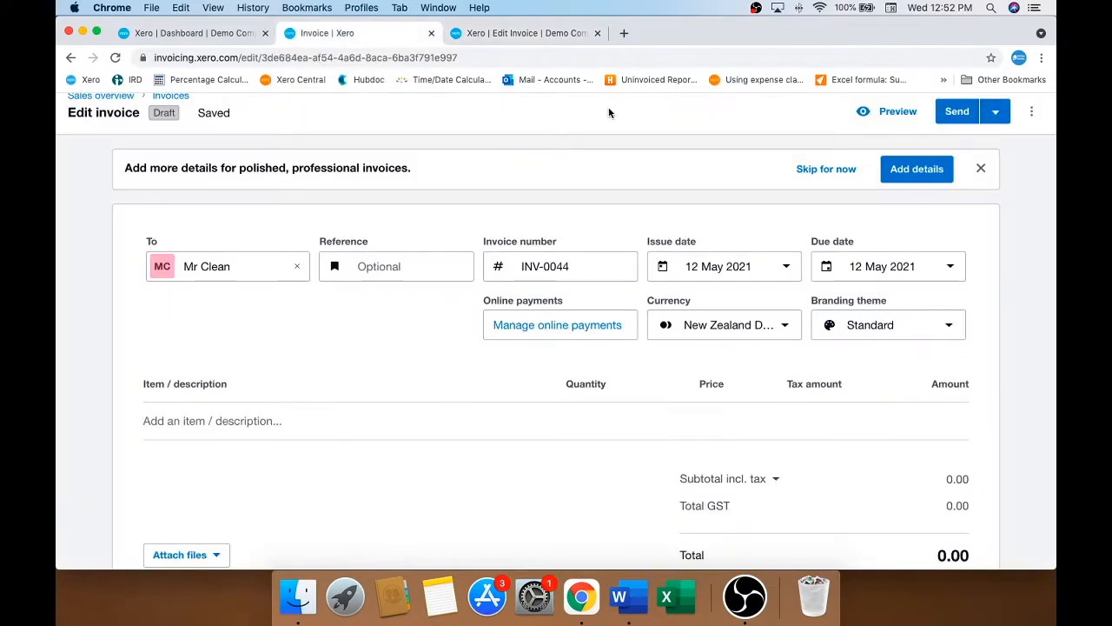
pyautogui.click(951, 268)
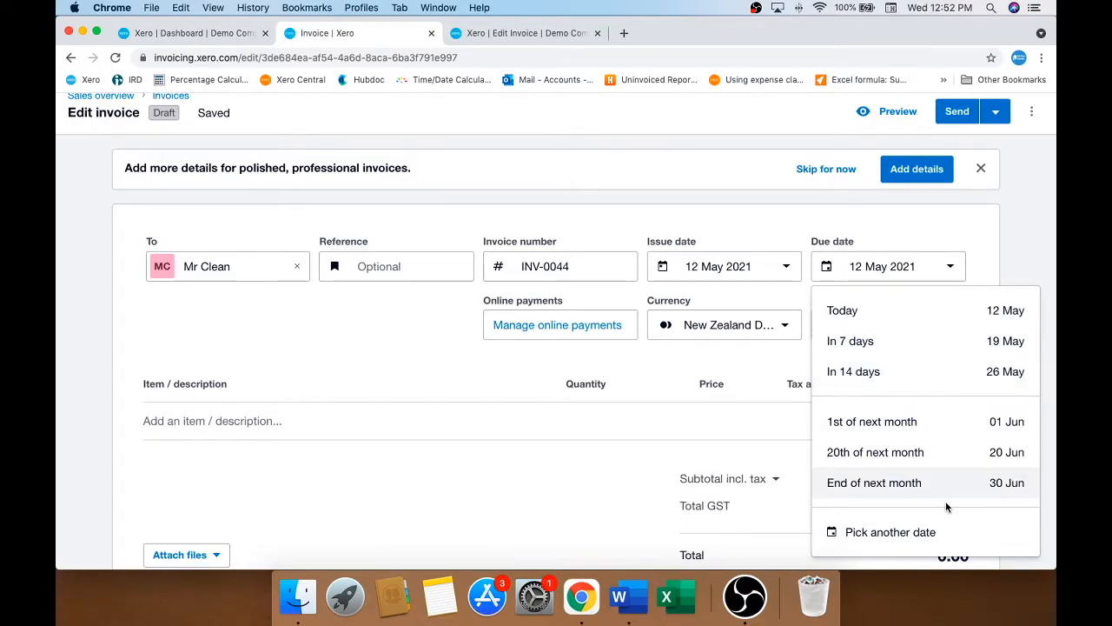
pyautogui.click(914, 542)
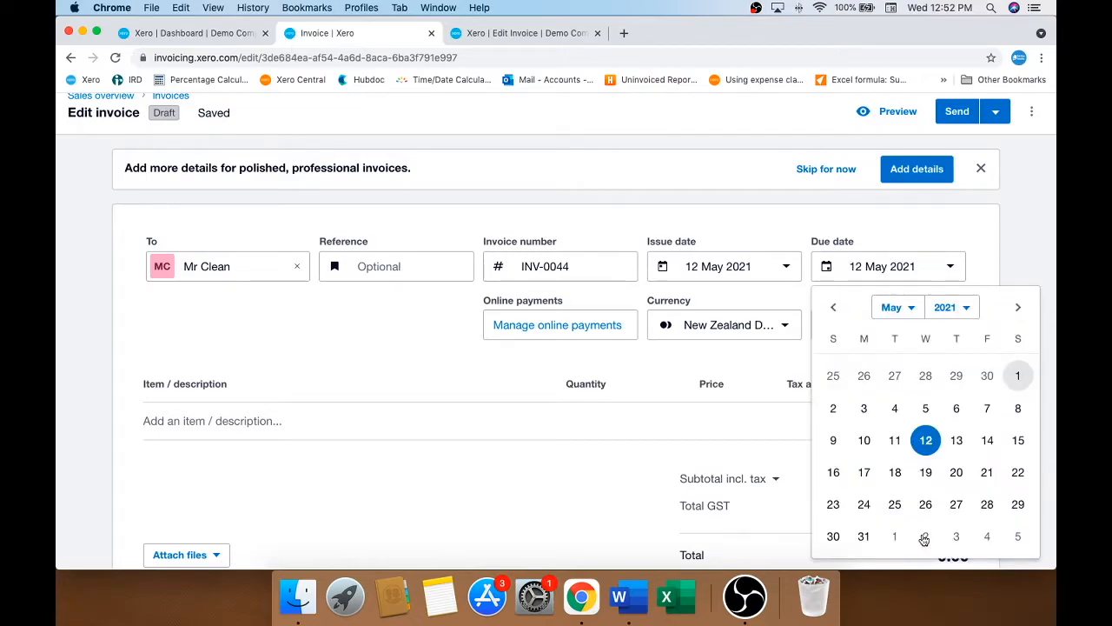
pyautogui.click(1018, 309)
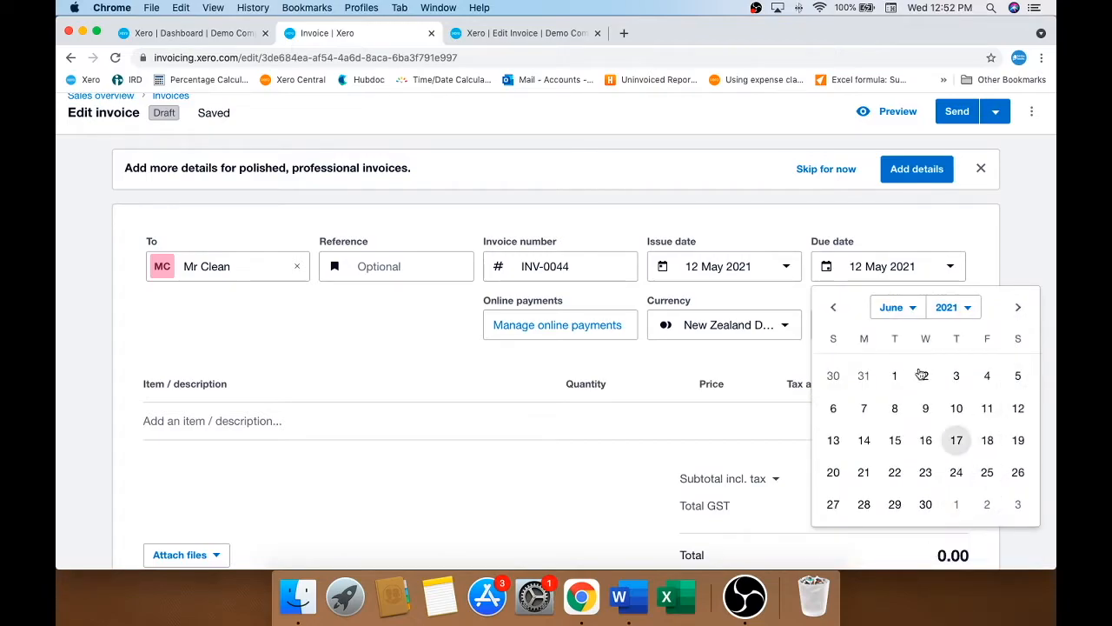
pyautogui.click(976, 260)
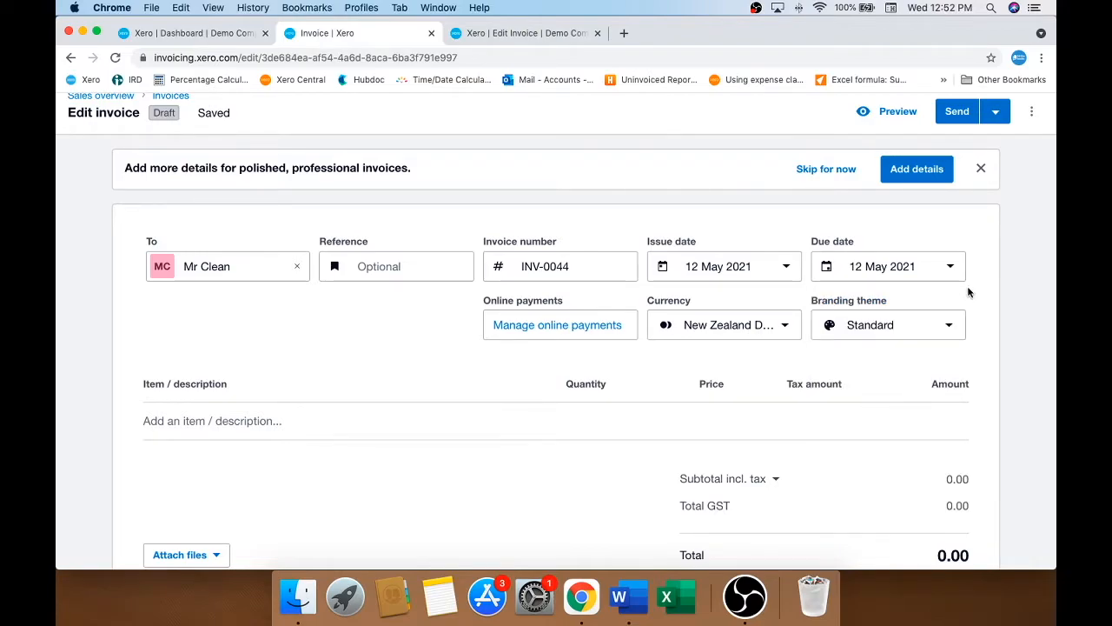
# - Locate the file attachment feature on the classic invoice and view the attachment options on the new draft invoice
pyautogui.click(531, 34)
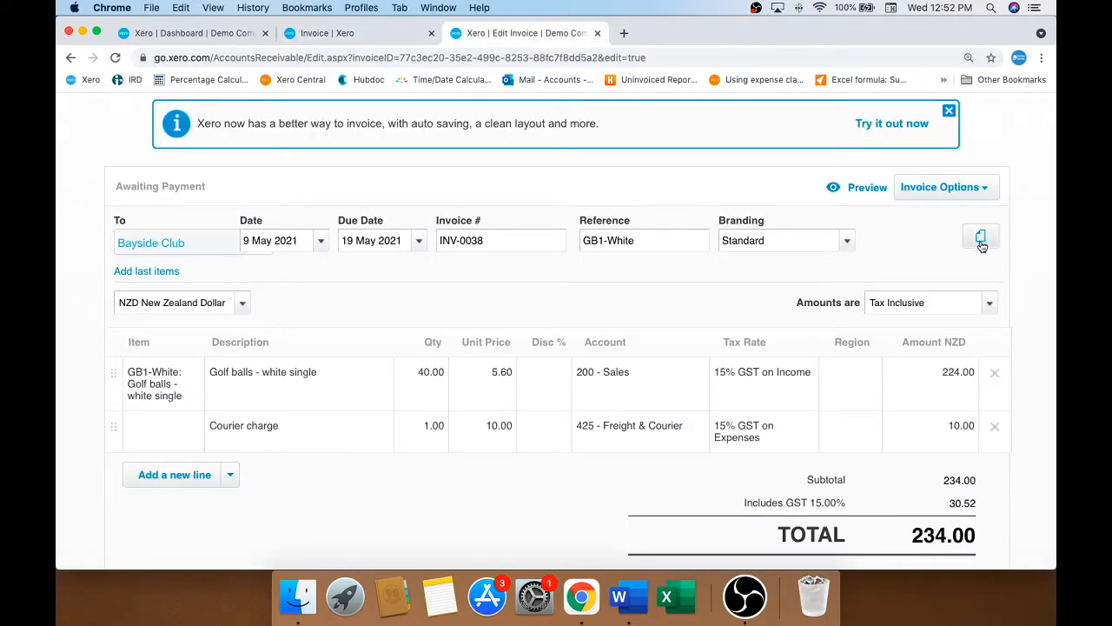
pyautogui.click(344, 33)
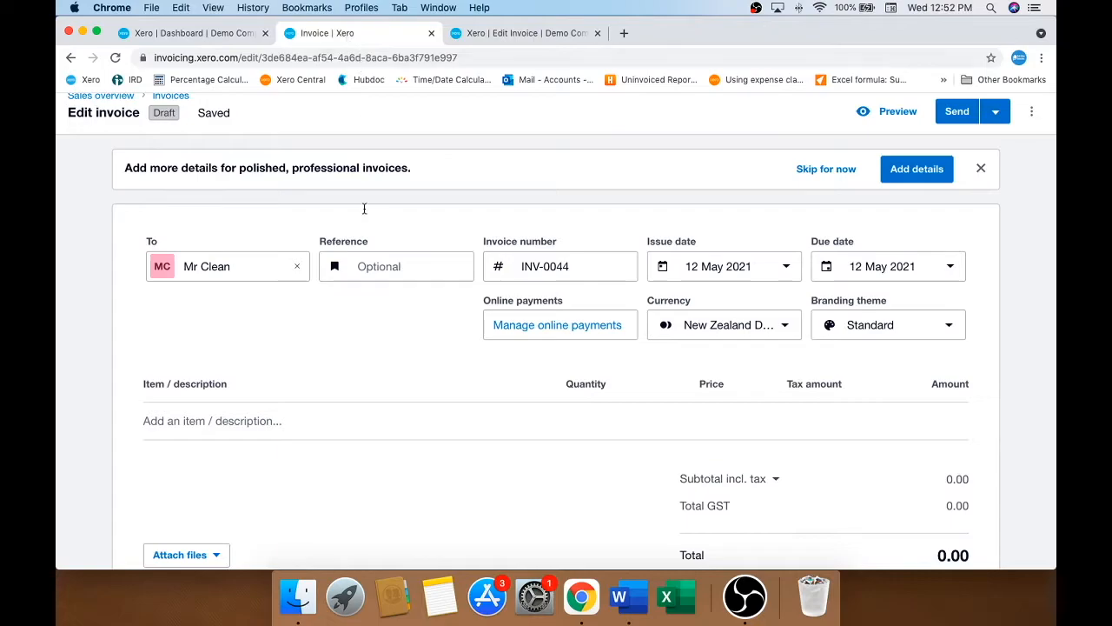
pyautogui.scroll(-3, 339, 308)
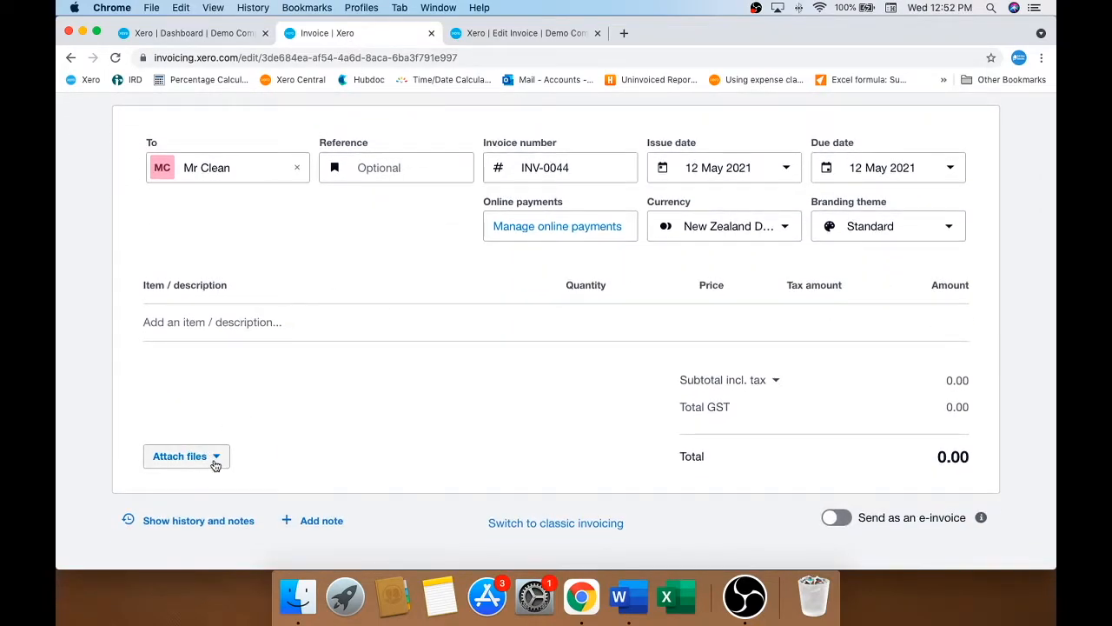
pyautogui.click(216, 463)
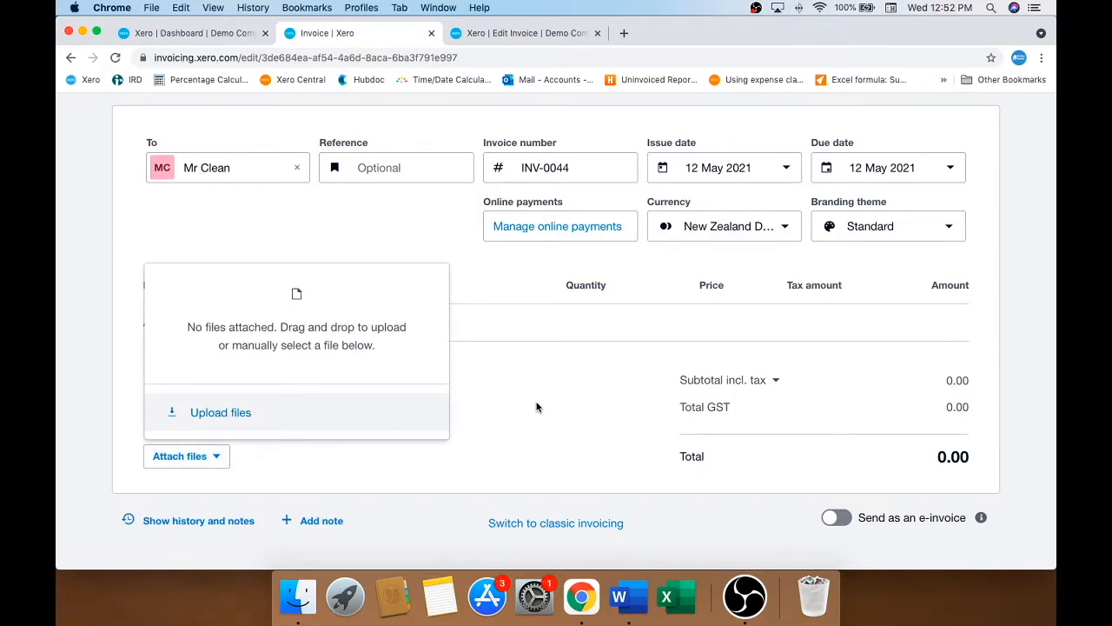
pyautogui.click(536, 407)
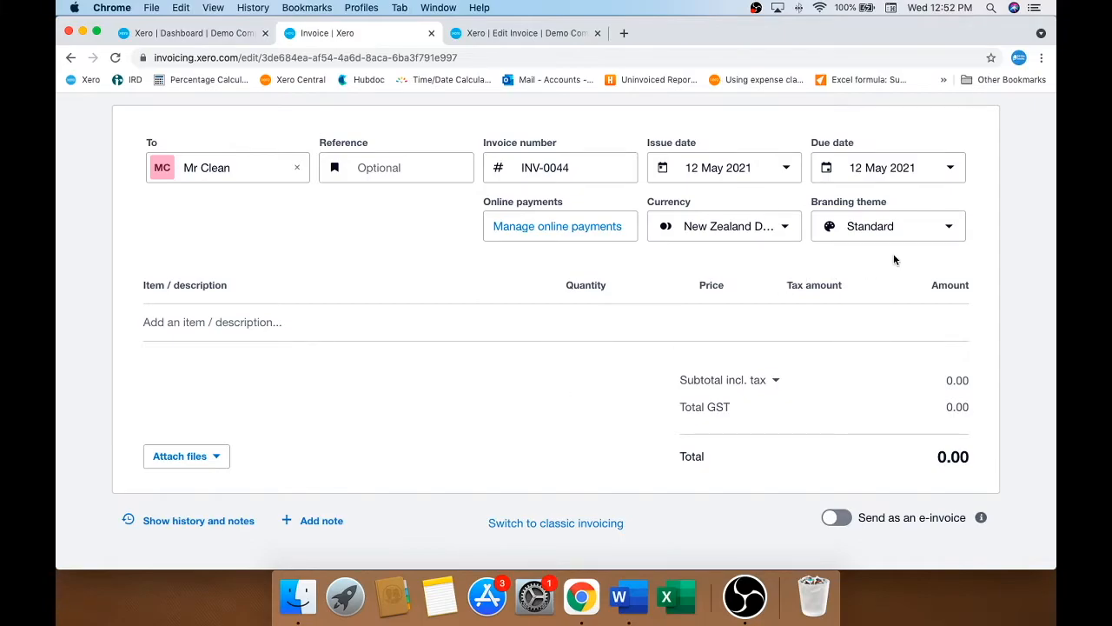
# - Compare the classic invoice's tax treatment setting with the subtotal tax options on the new draft invoice
pyautogui.click(528, 33)
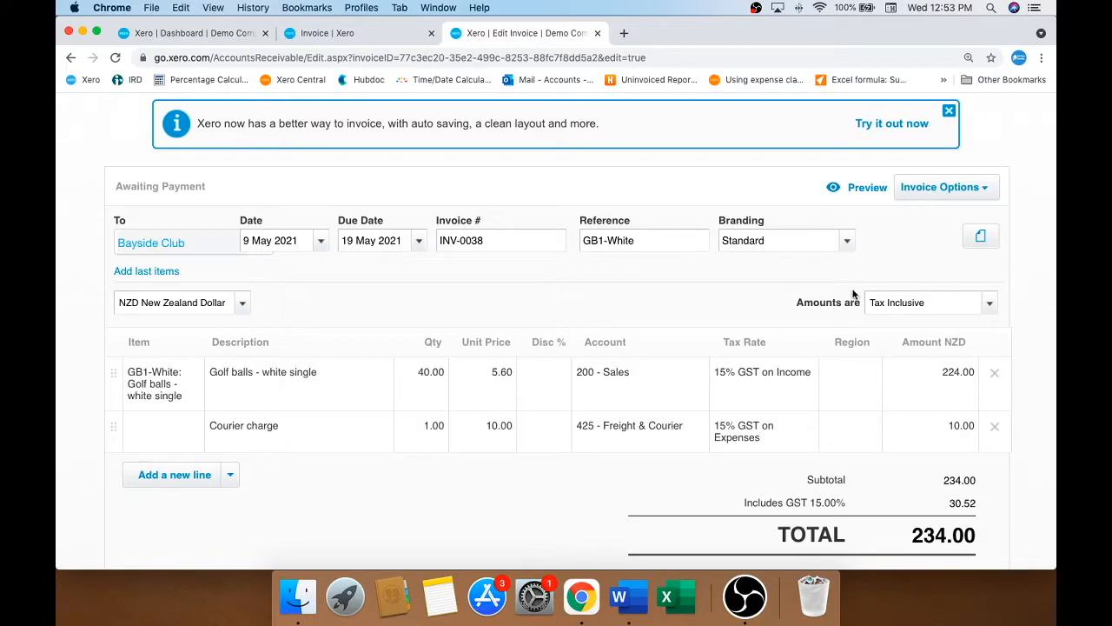
pyautogui.click(374, 36)
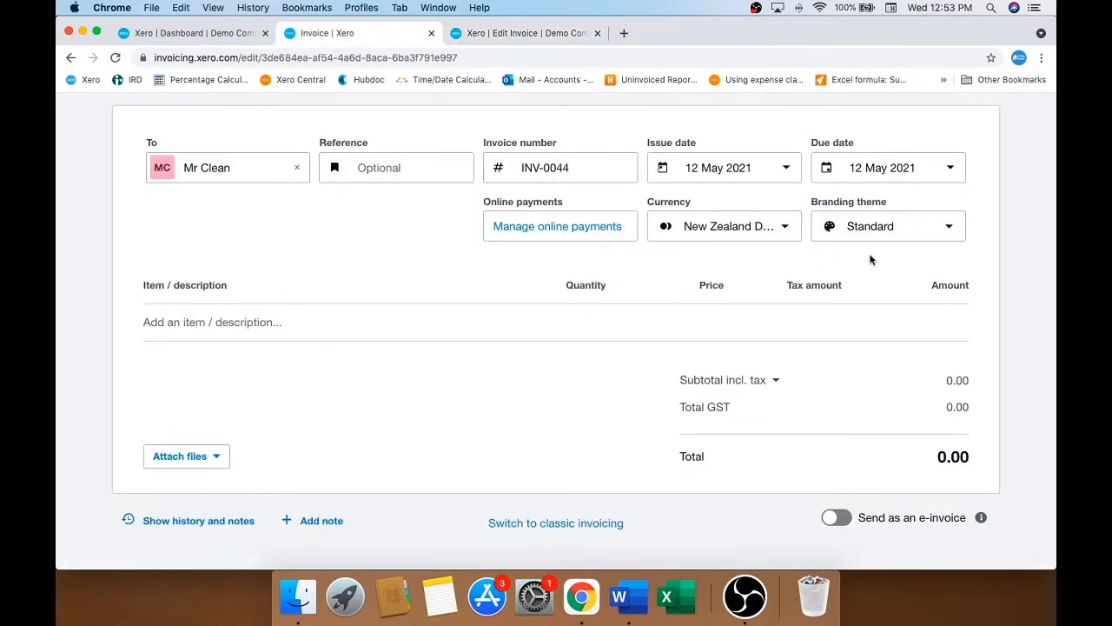
pyautogui.click(775, 380)
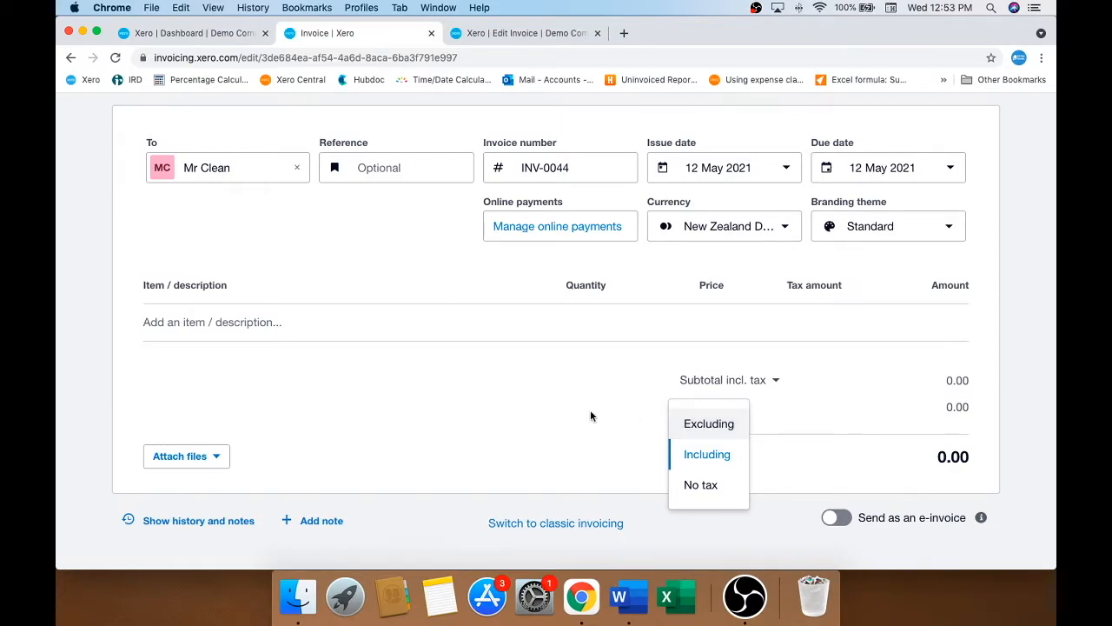
pyautogui.click(500, 408)
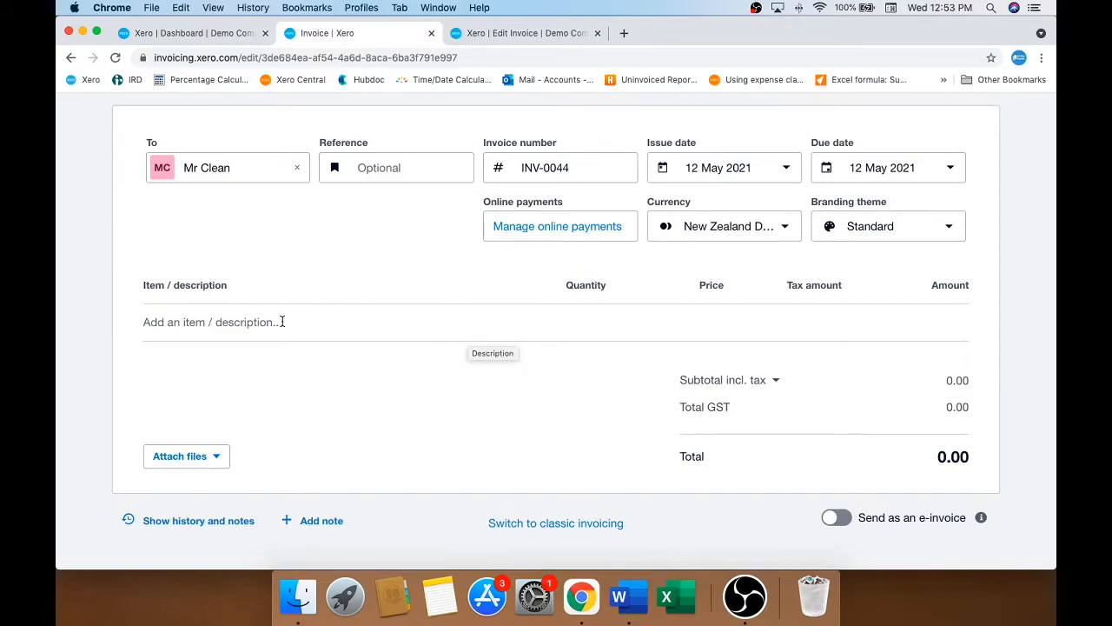
# - Add the inventory item "Project management - daily rate" as the draft's first line, checking the classic invoice's item columns beforehand
pyautogui.click(251, 321)
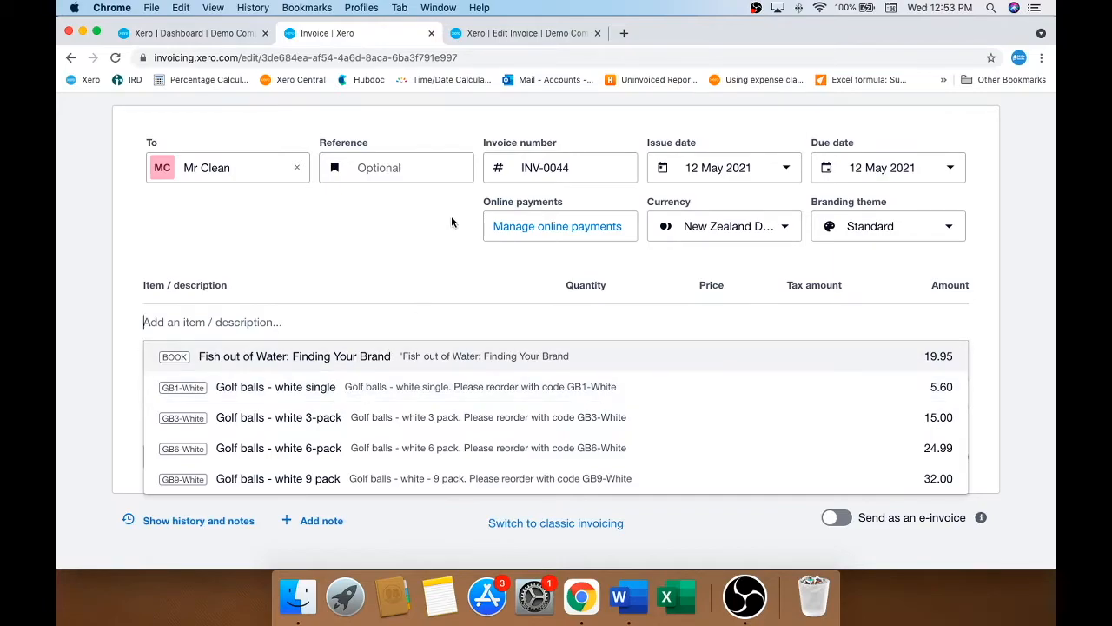
pyautogui.click(504, 33)
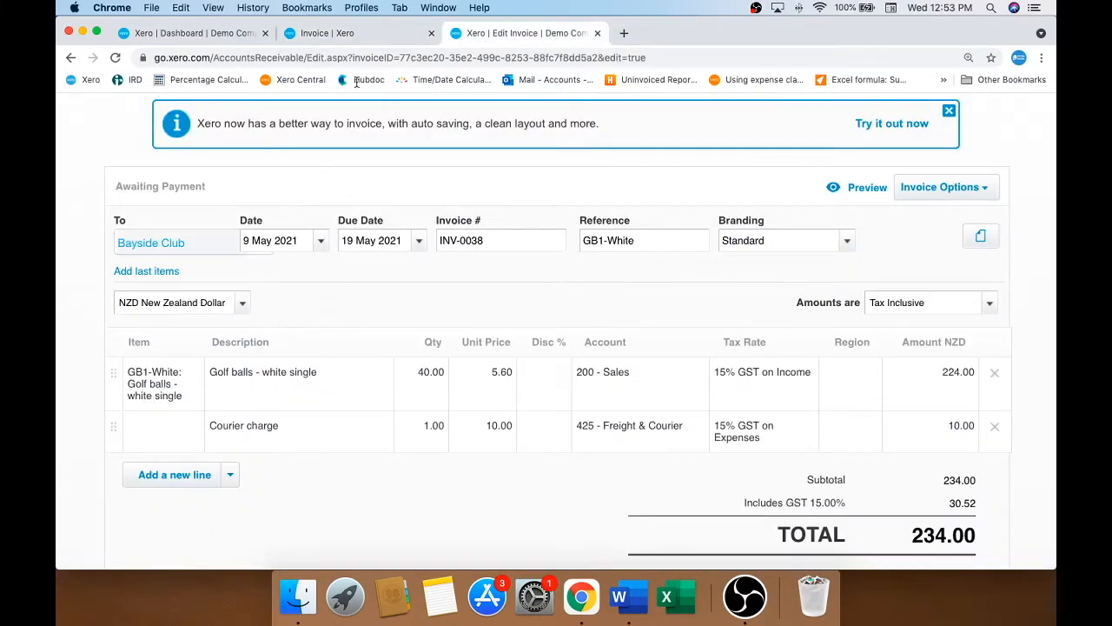
pyautogui.click(370, 32)
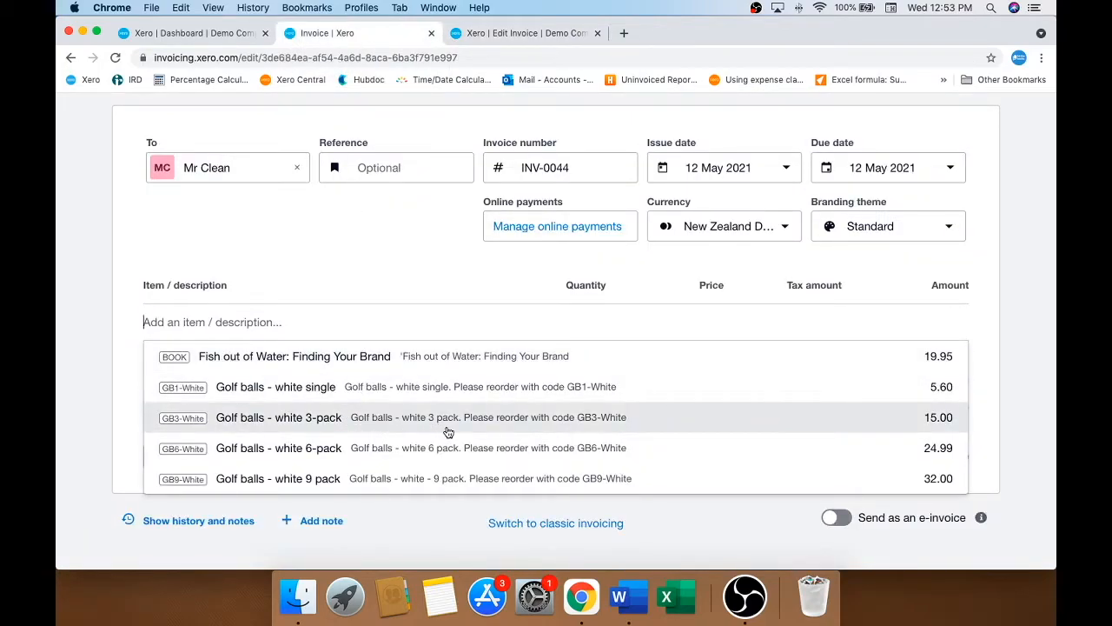
pyautogui.scroll(-2, 448, 432)
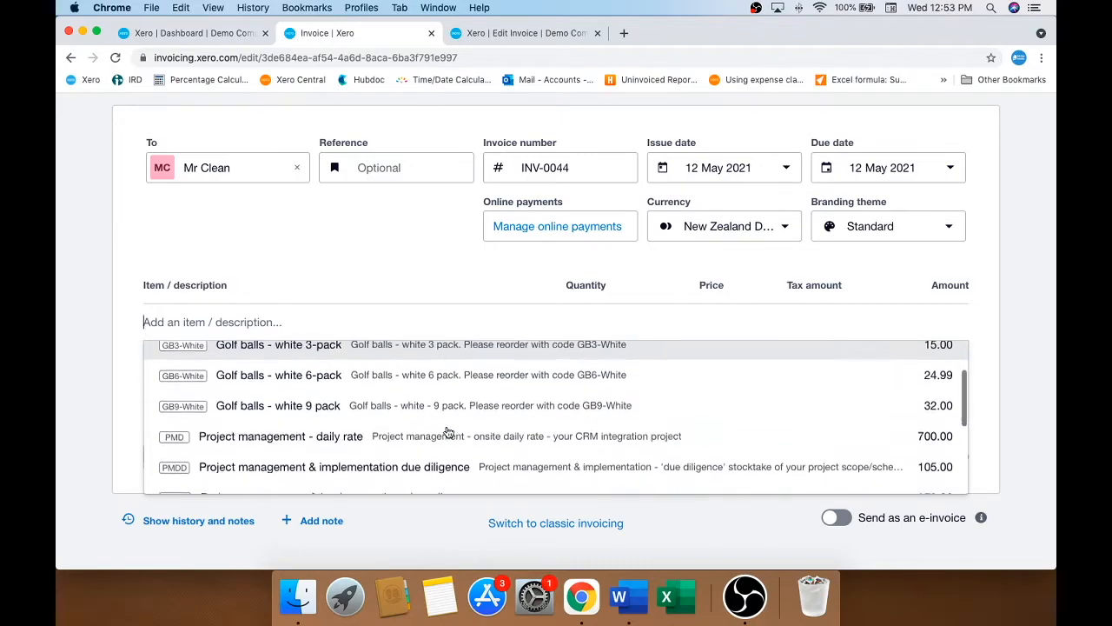
pyautogui.click(445, 434)
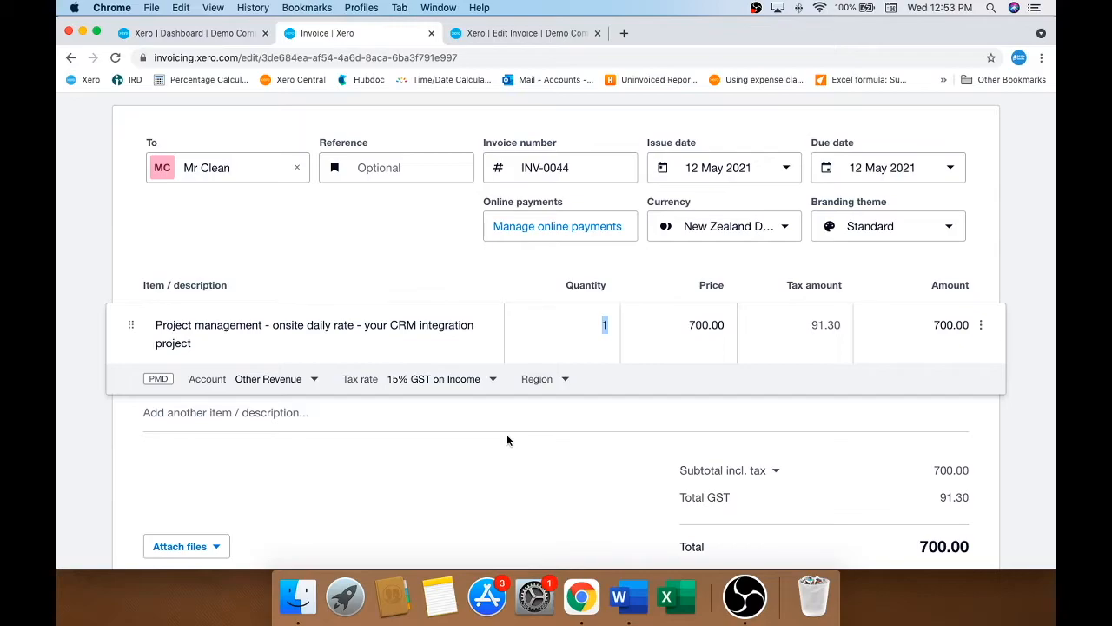
# - Add a second line described as "1 hour consulting fee" with the Sales account and the South region
pyautogui.click(421, 412)
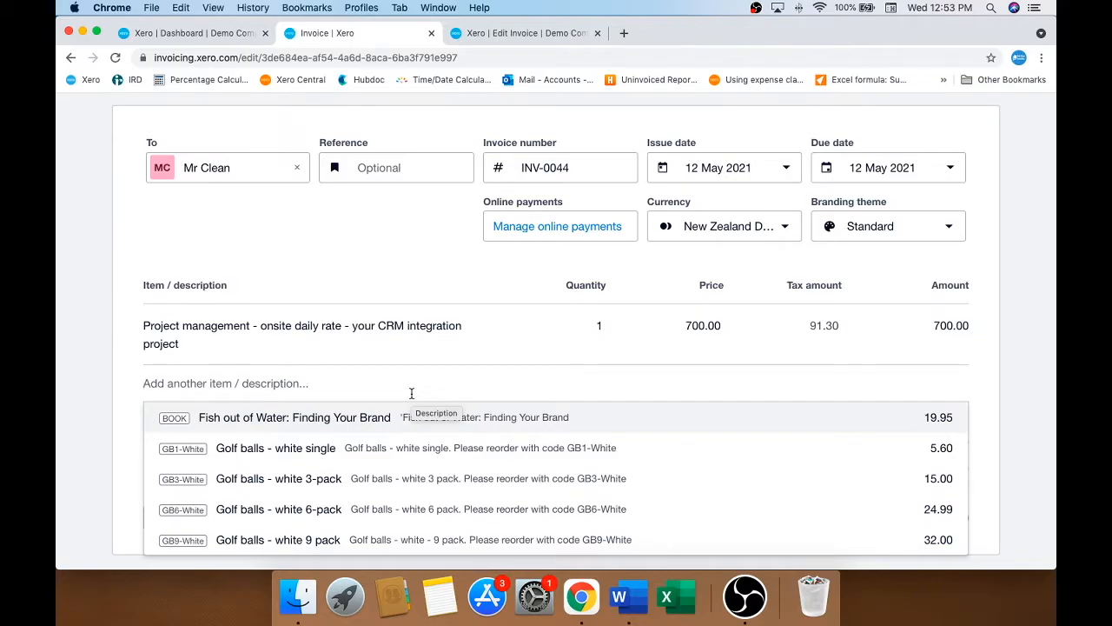
pyautogui.write('1 hour consulting fee')
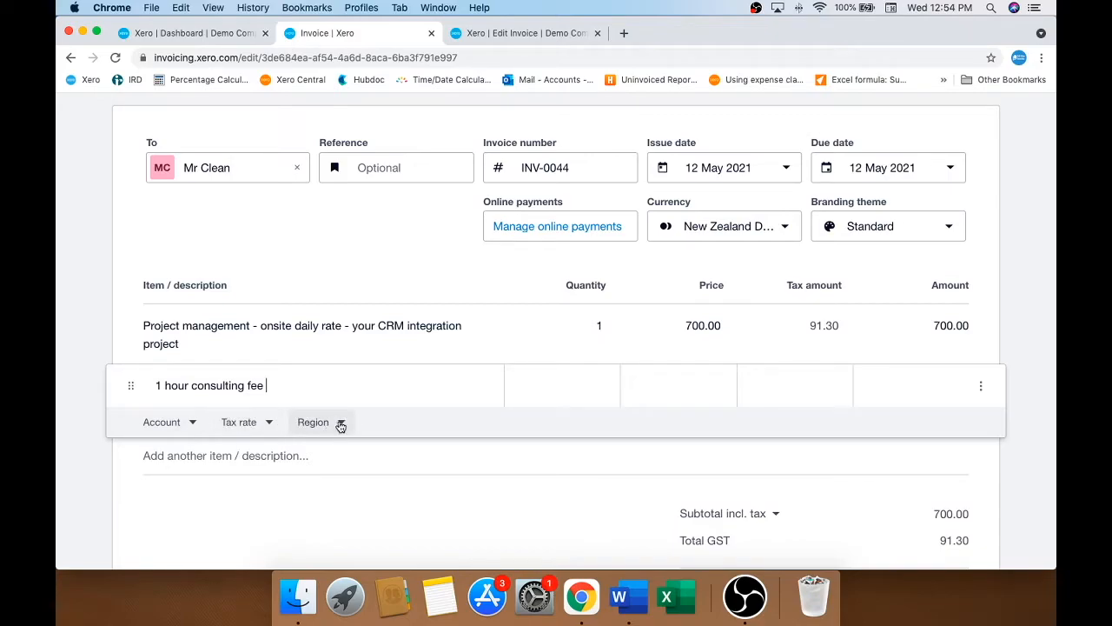
pyautogui.click(192, 423)
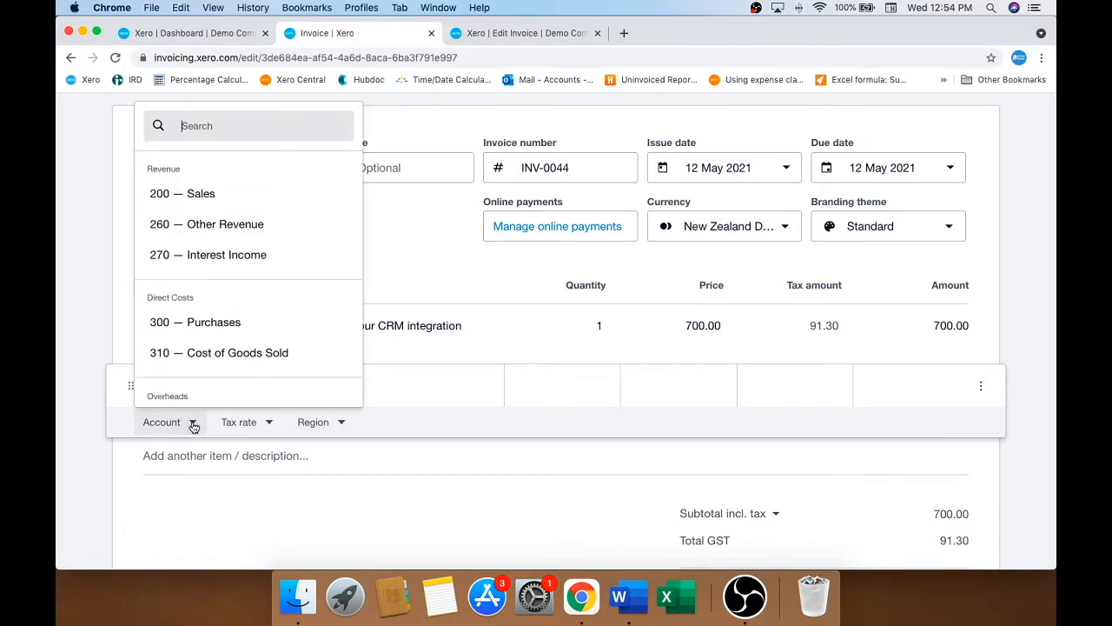
pyautogui.scroll(-1, 228, 213)
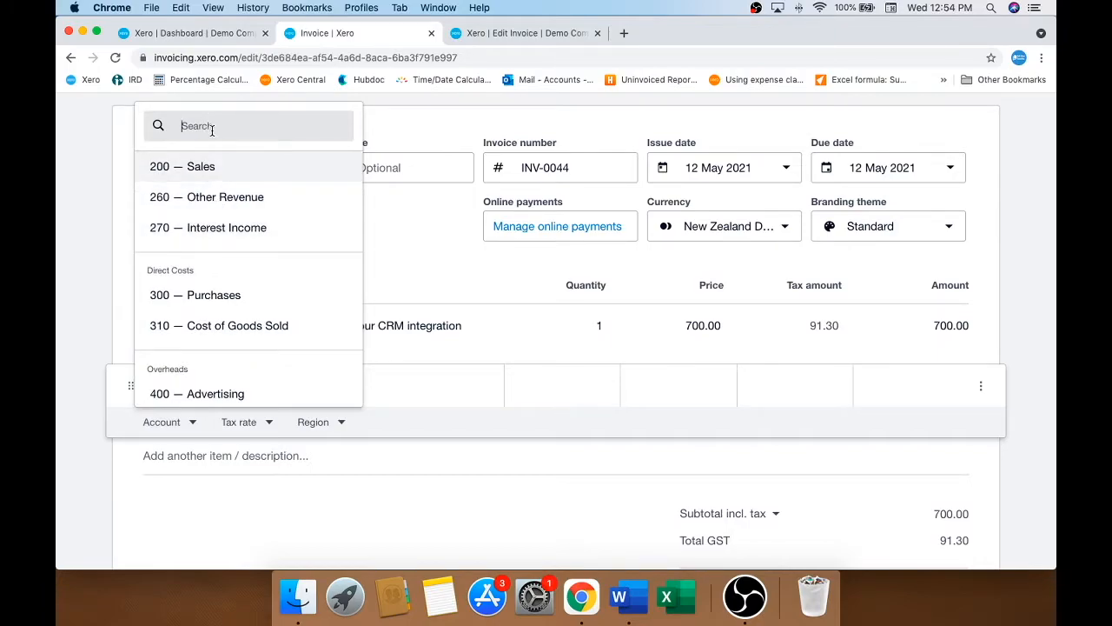
pyautogui.click(209, 169)
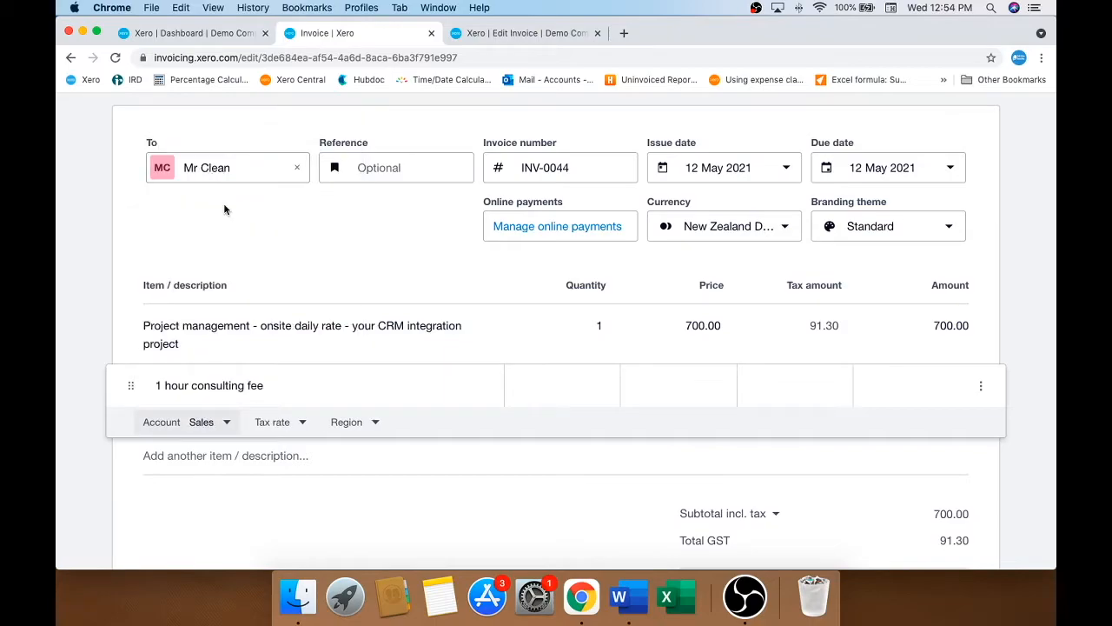
pyautogui.click(304, 424)
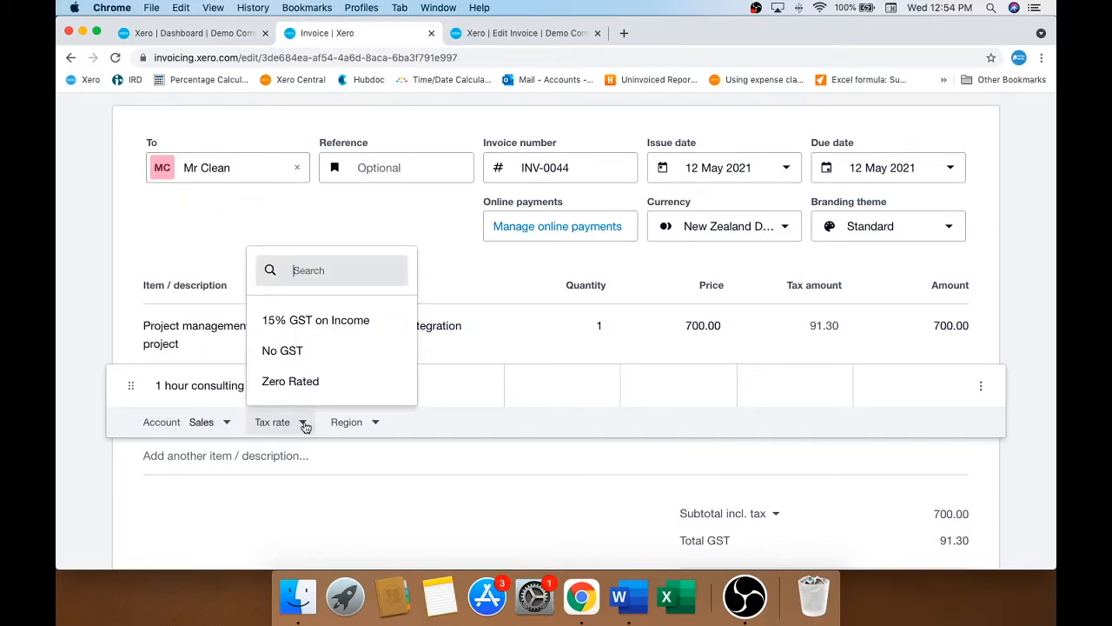
pyautogui.click(376, 423)
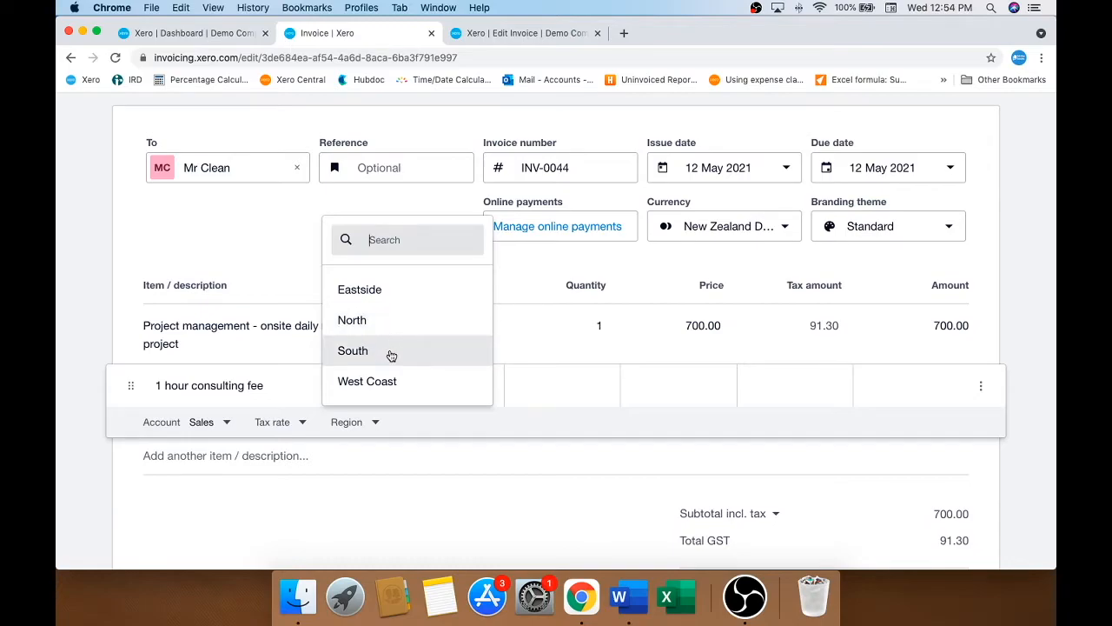
pyautogui.click(390, 352)
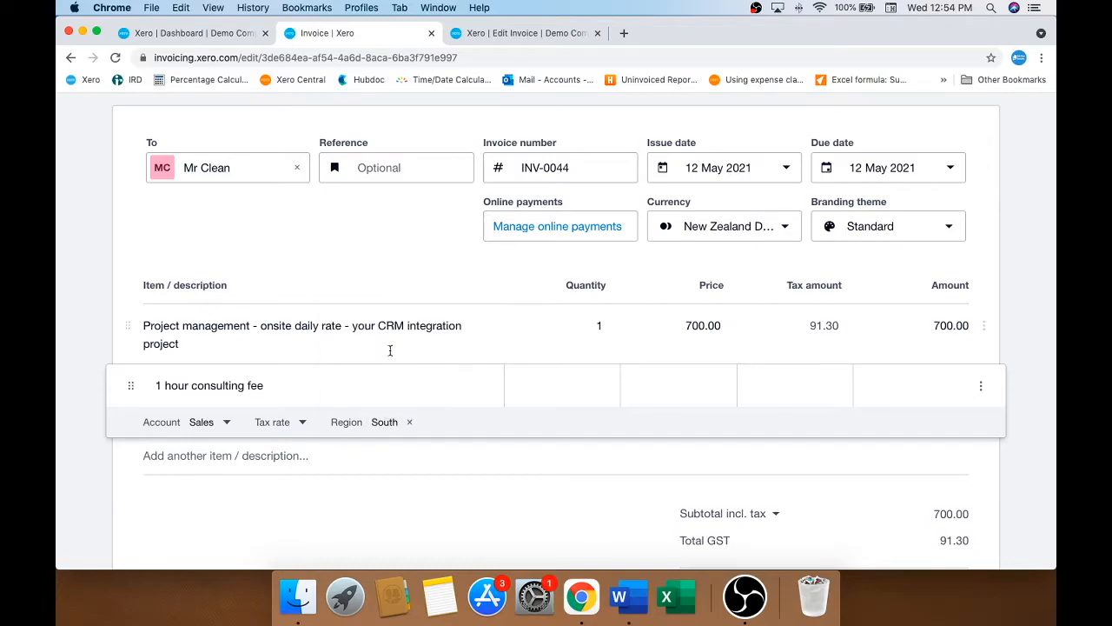
# - Give the consulting fee line a quantity of 1 and a price of 200
pyautogui.click(588, 388)
pyautogui.write('1')
pyautogui.click(679, 390)
pyautogui.write('200')
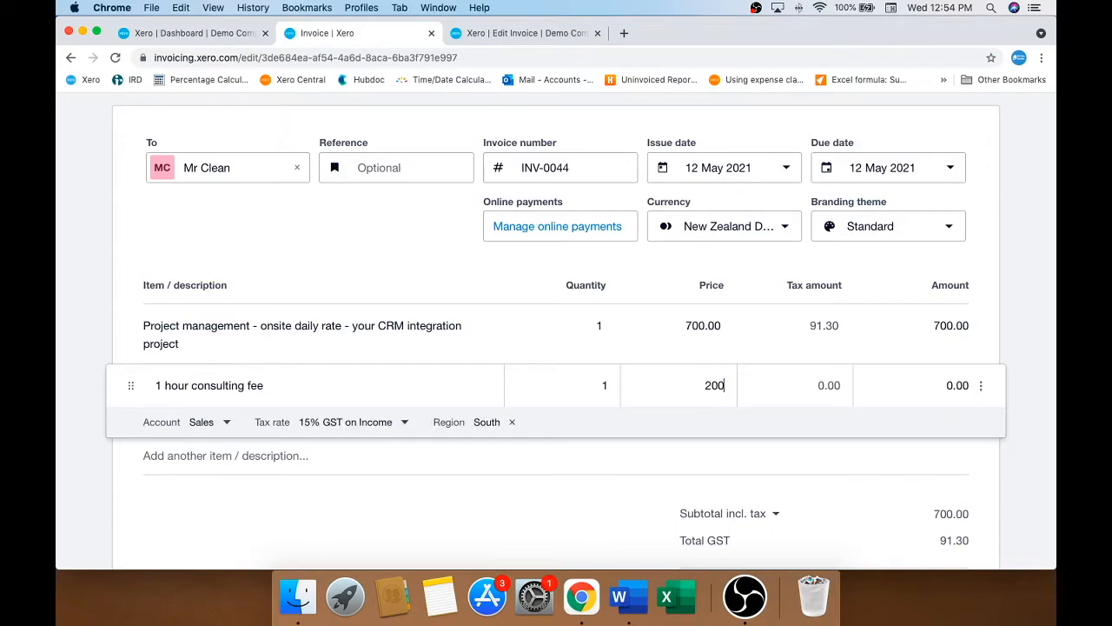
pyautogui.click(863, 461)
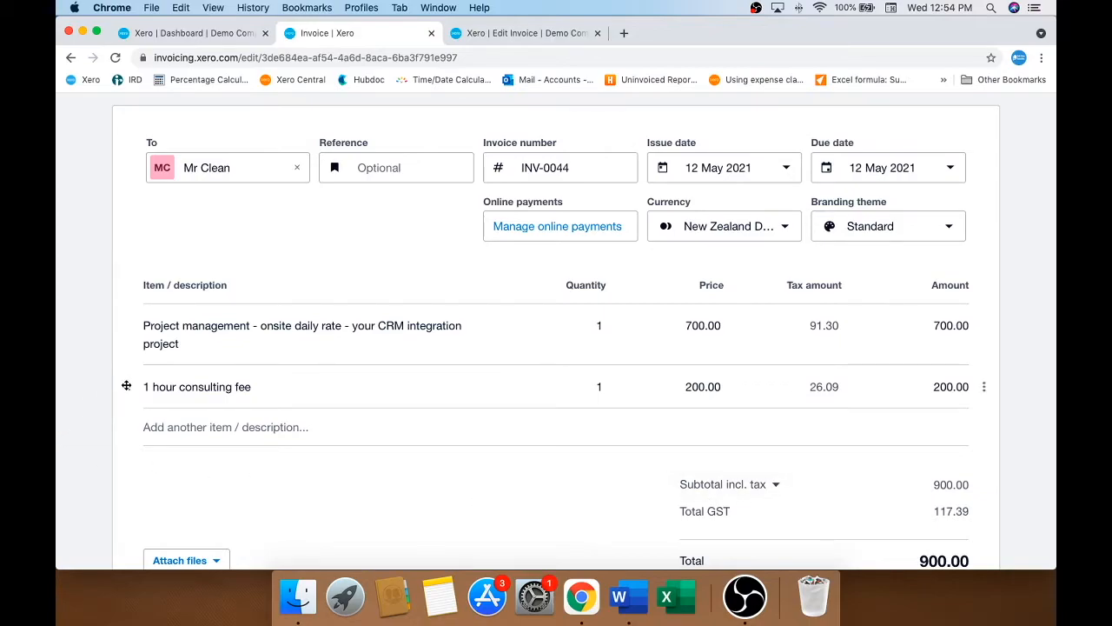
# - Move the consulting fee line above the project management line and remove it from the invoice
pyautogui.moveTo(126, 386); pyautogui.dragTo(126, 319)
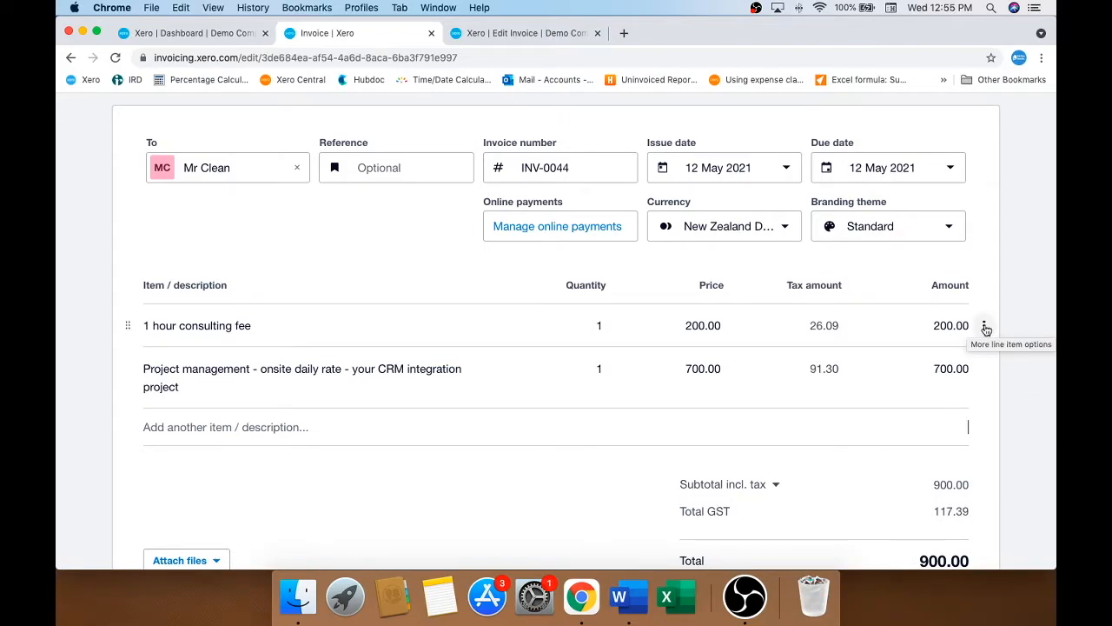
pyautogui.click(986, 328)
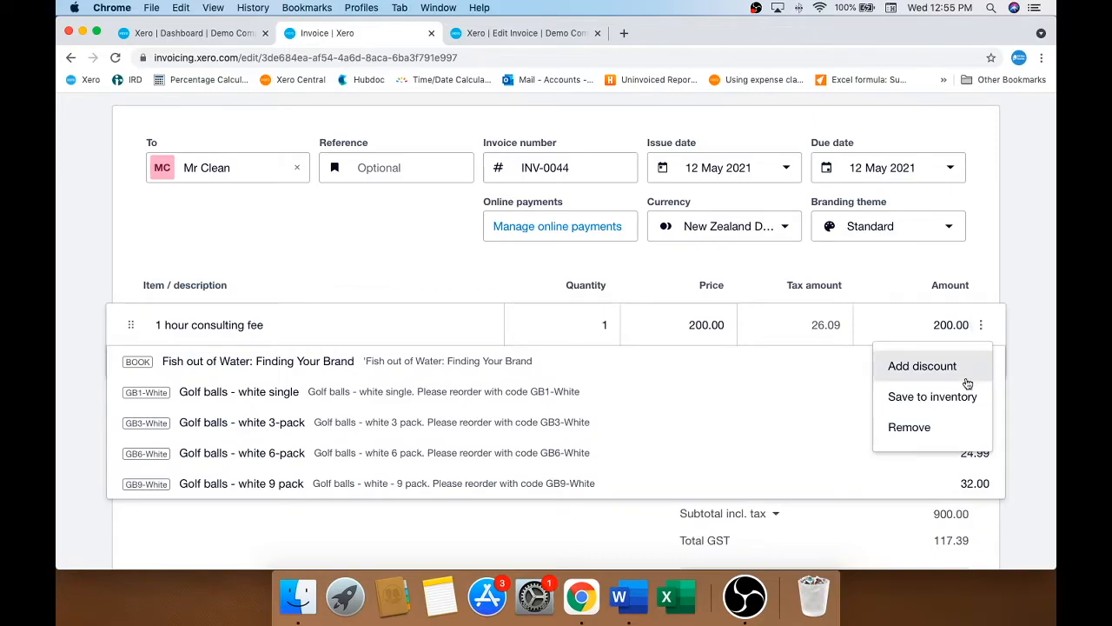
pyautogui.click(910, 430)
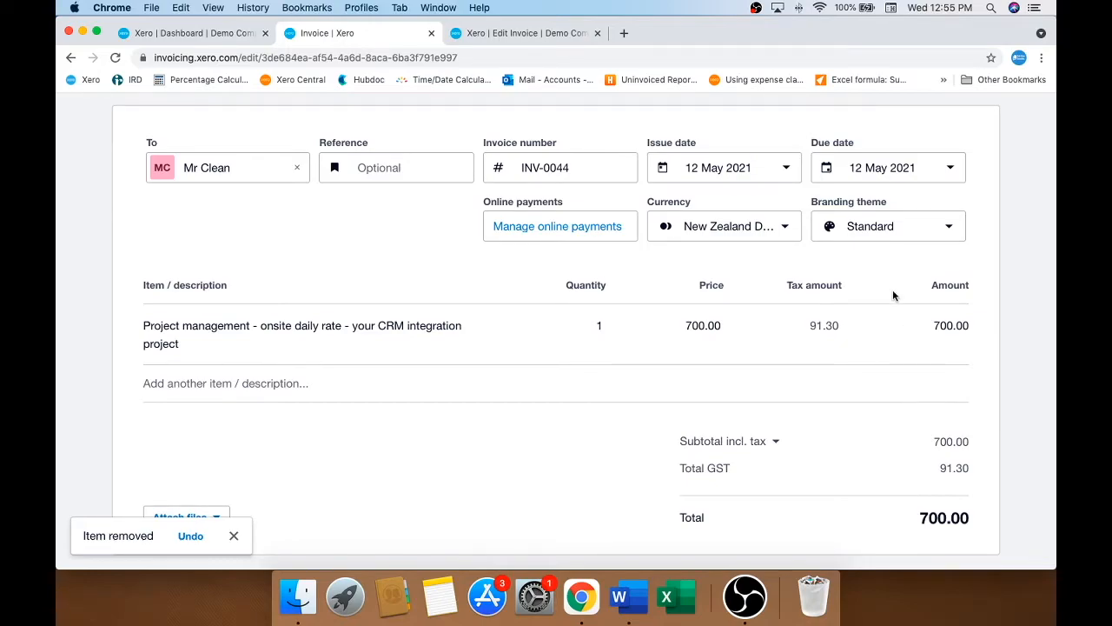
# - Check the classic invoice's line columns and add a 20% discount to the draft's project management line
pyautogui.click(530, 33)
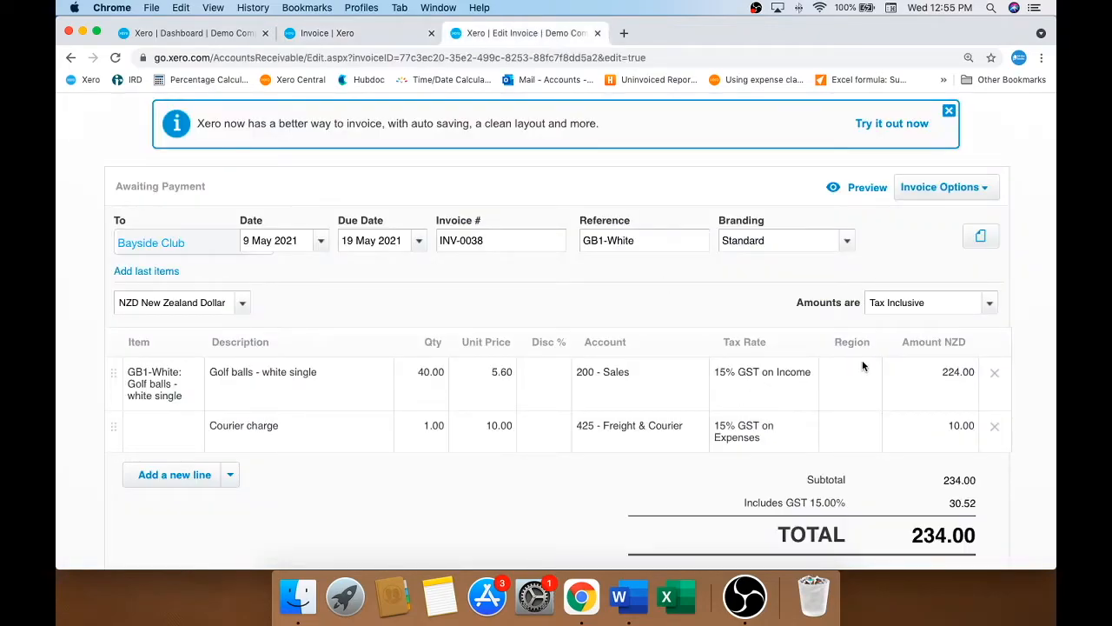
pyautogui.click(382, 33)
pyautogui.click(981, 326)
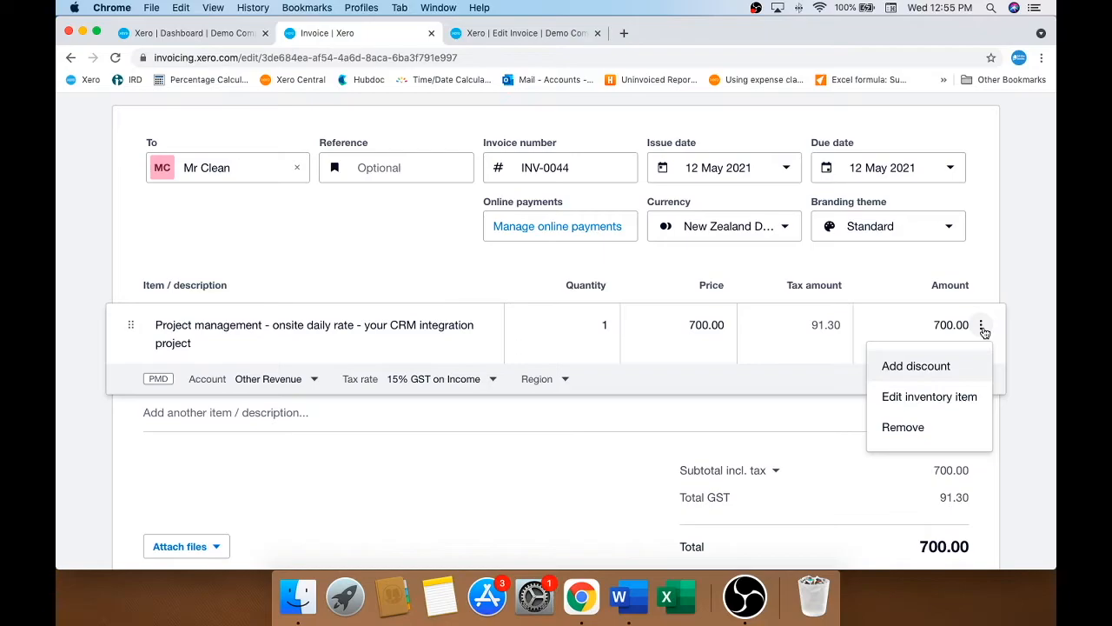
pyautogui.click(943, 369)
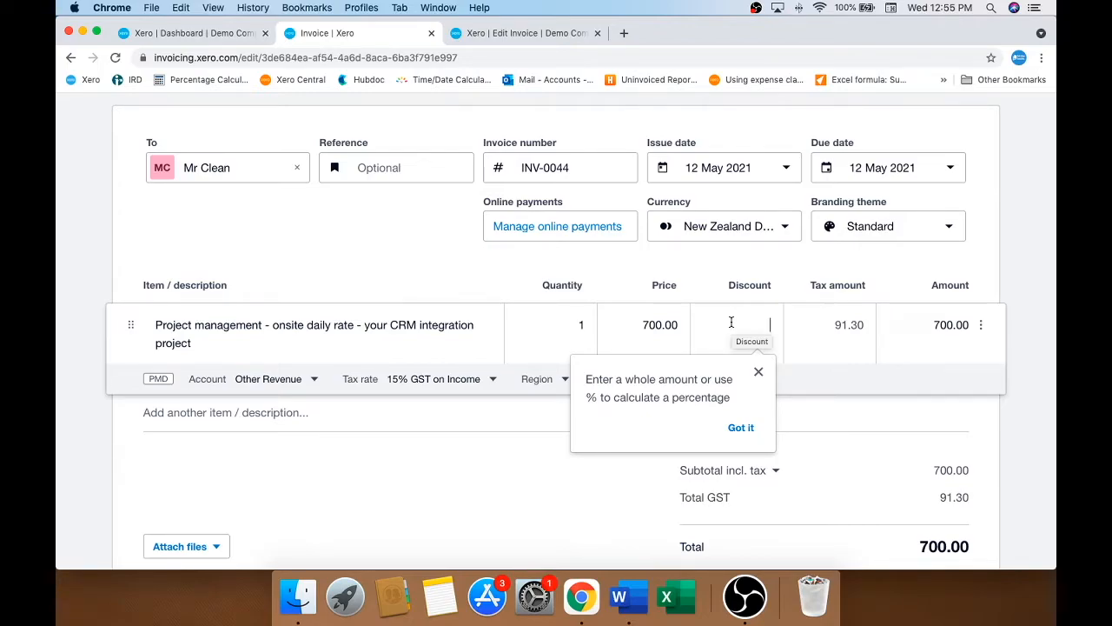
pyautogui.write('20')
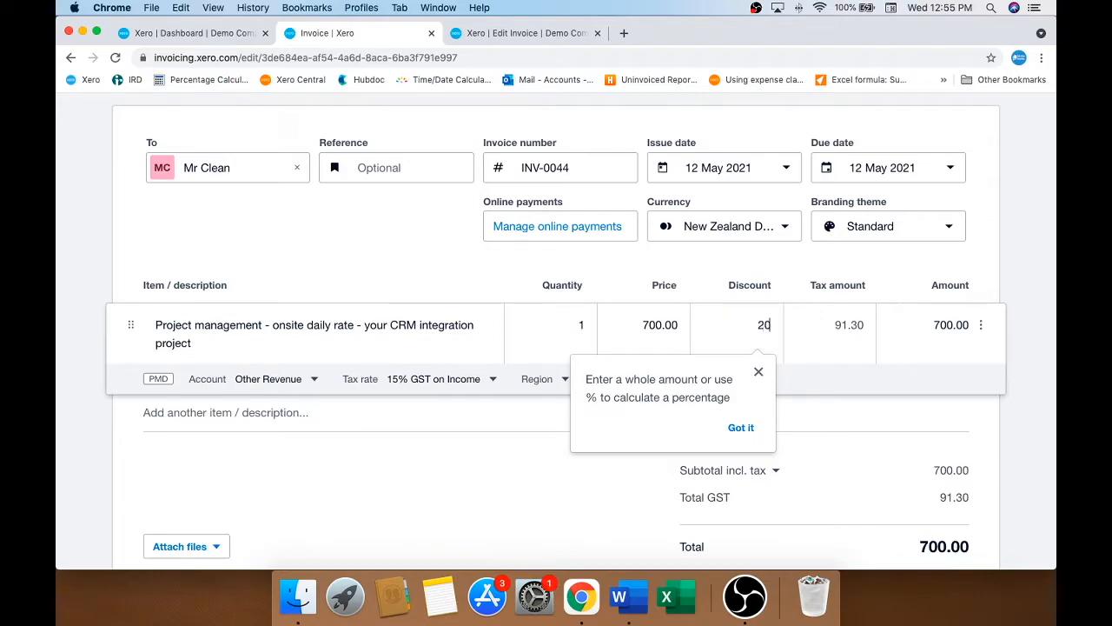
pyautogui.write('%')
pyautogui.click(461, 496)
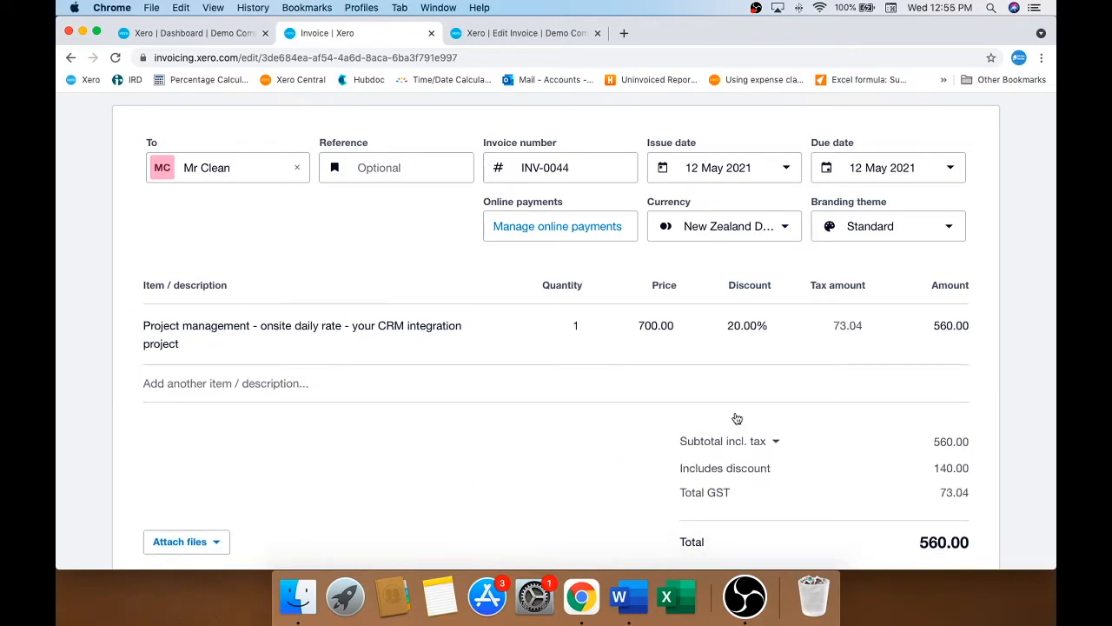
# - Set the project management line's discount to a fixed amount of 150 and make the invoice amounts tax exclusive
pyautogui.click(983, 332)
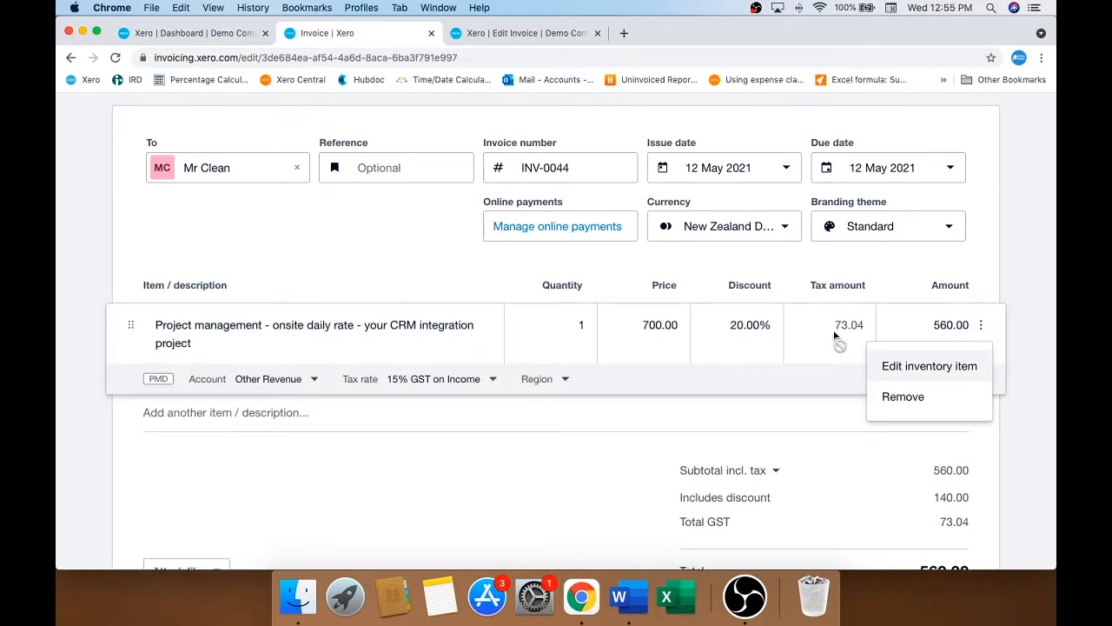
pyautogui.click(764, 330)
pyautogui.write('150')
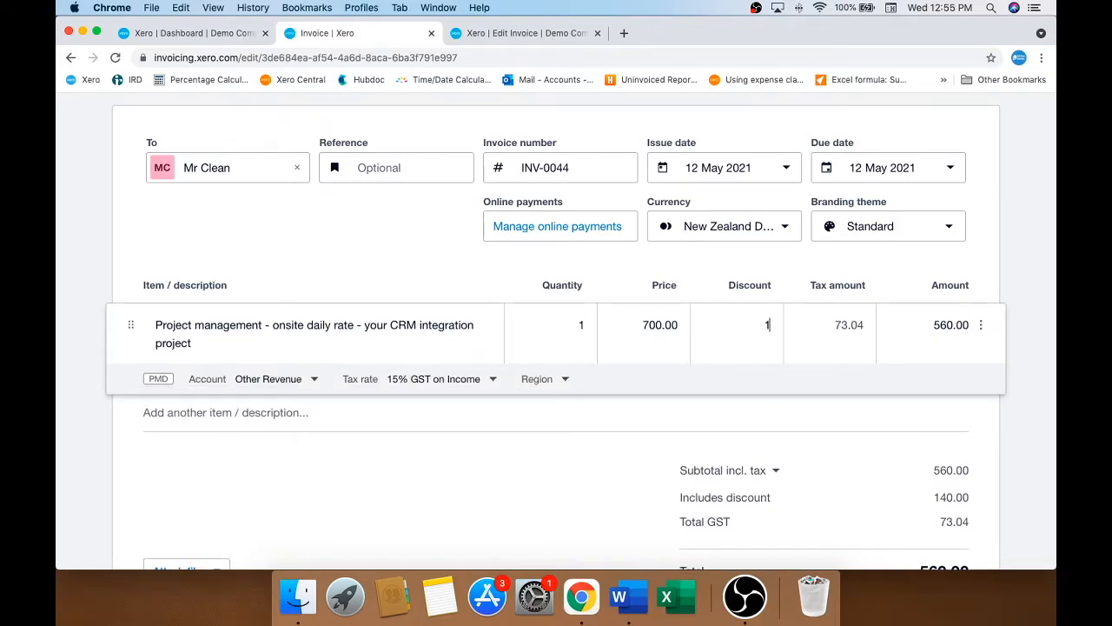
pyautogui.click(544, 470)
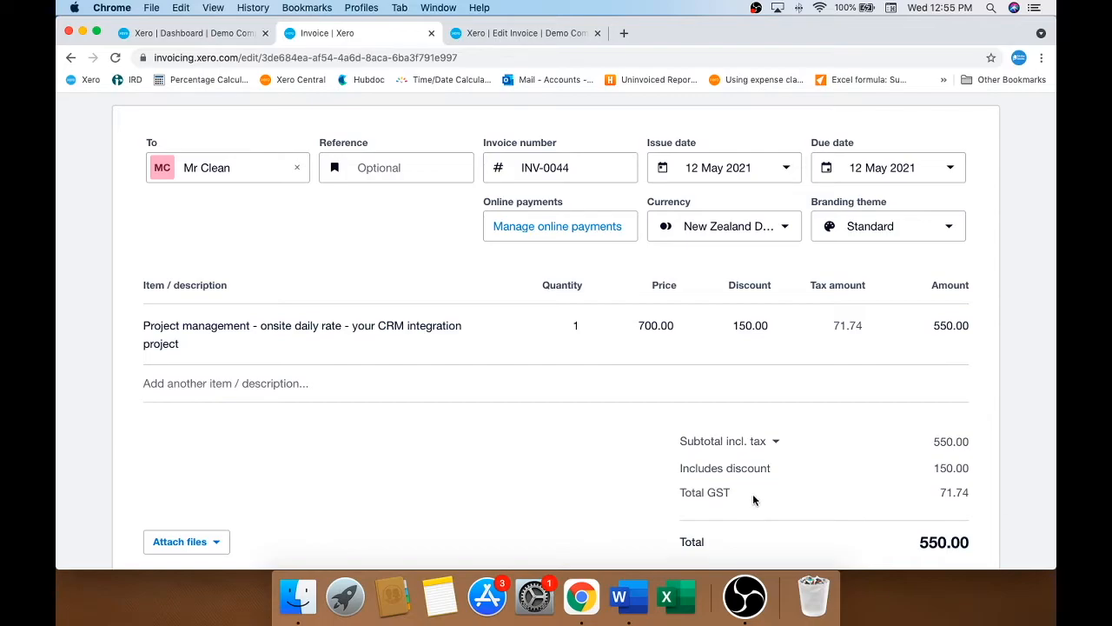
pyautogui.click(775, 445)
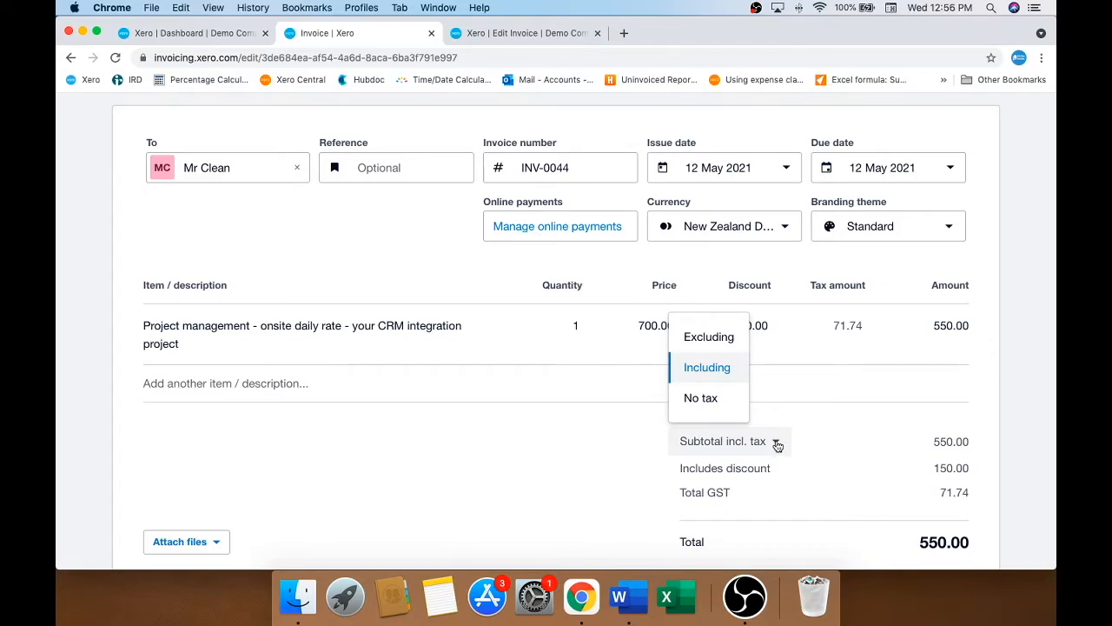
pyautogui.click(726, 341)
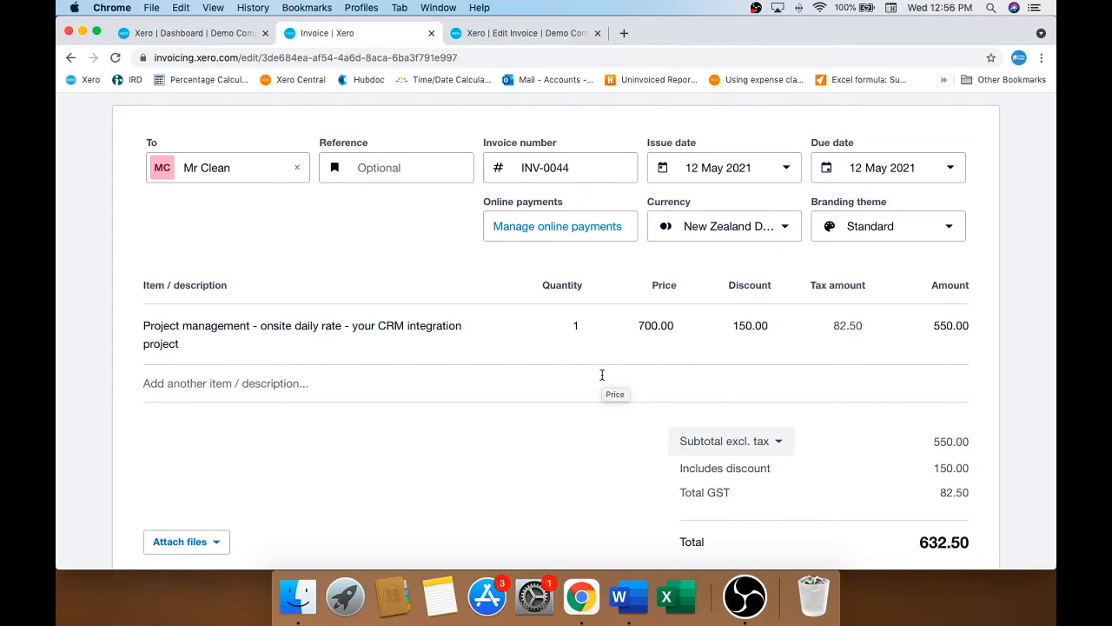
# - Review the draft's sending and approval options and e-mail the invoice to the customer with the prefilled message
pyautogui.scroll(4, 601, 375)
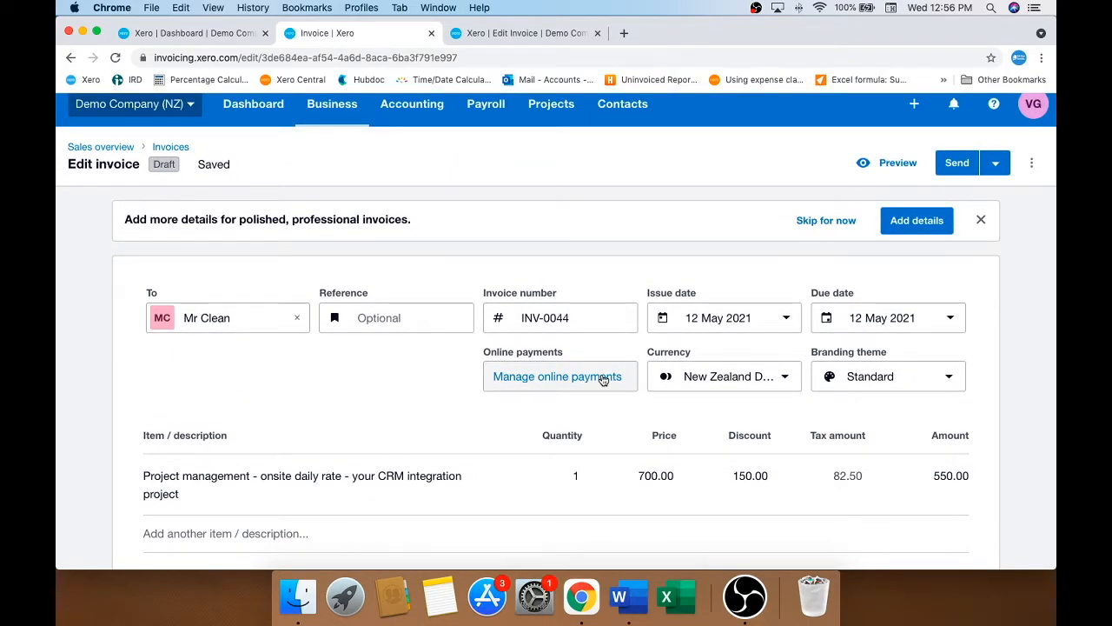
pyautogui.scroll(1, 602, 380)
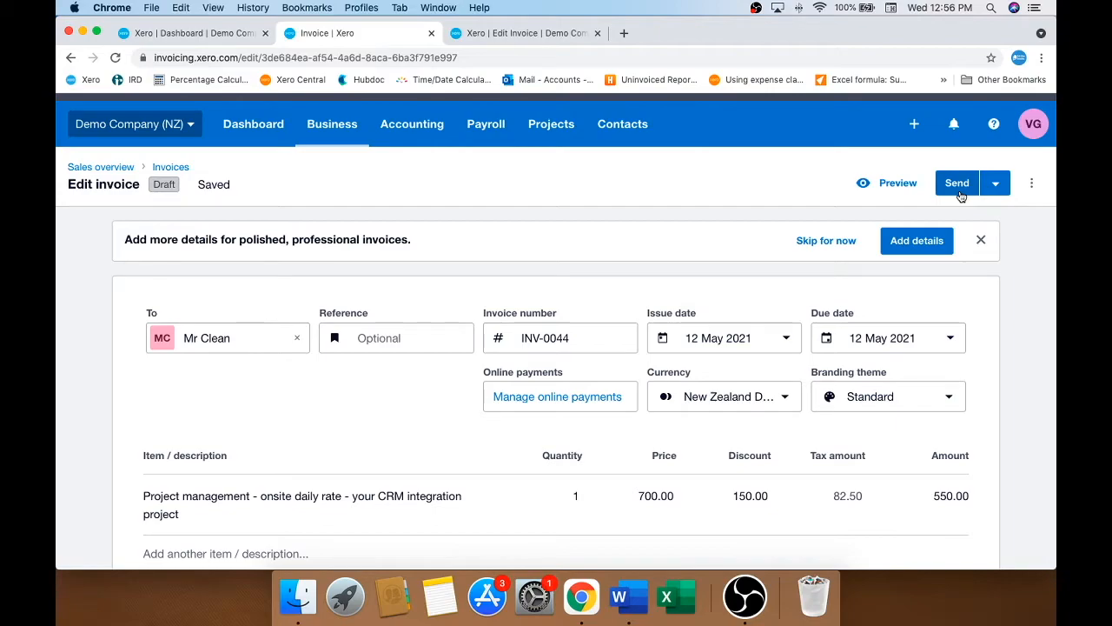
pyautogui.click(996, 192)
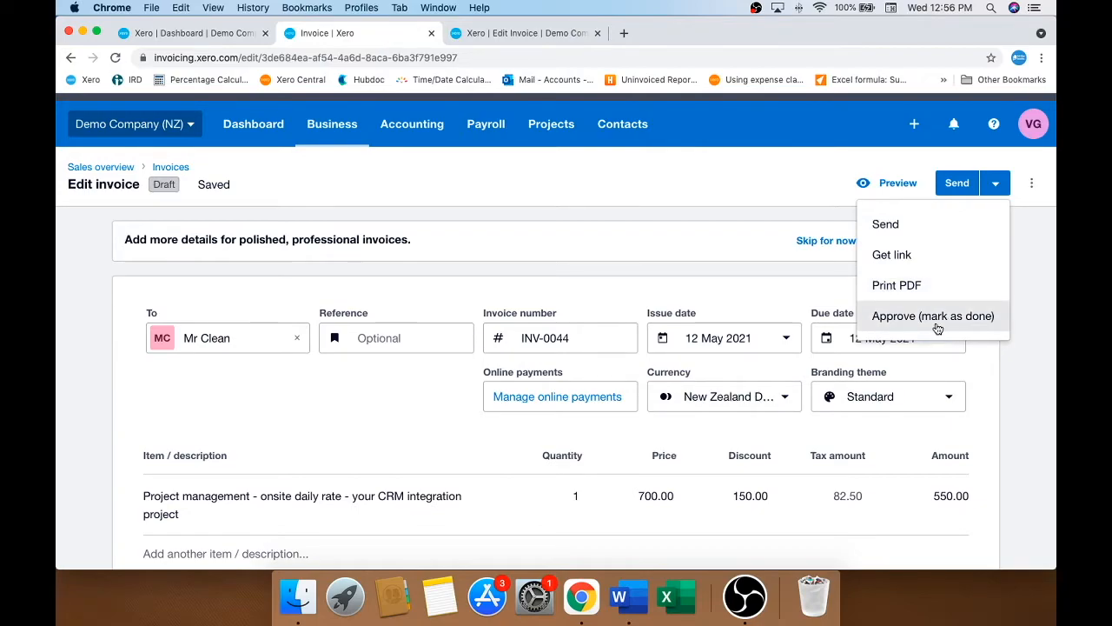
pyautogui.click(1034, 375)
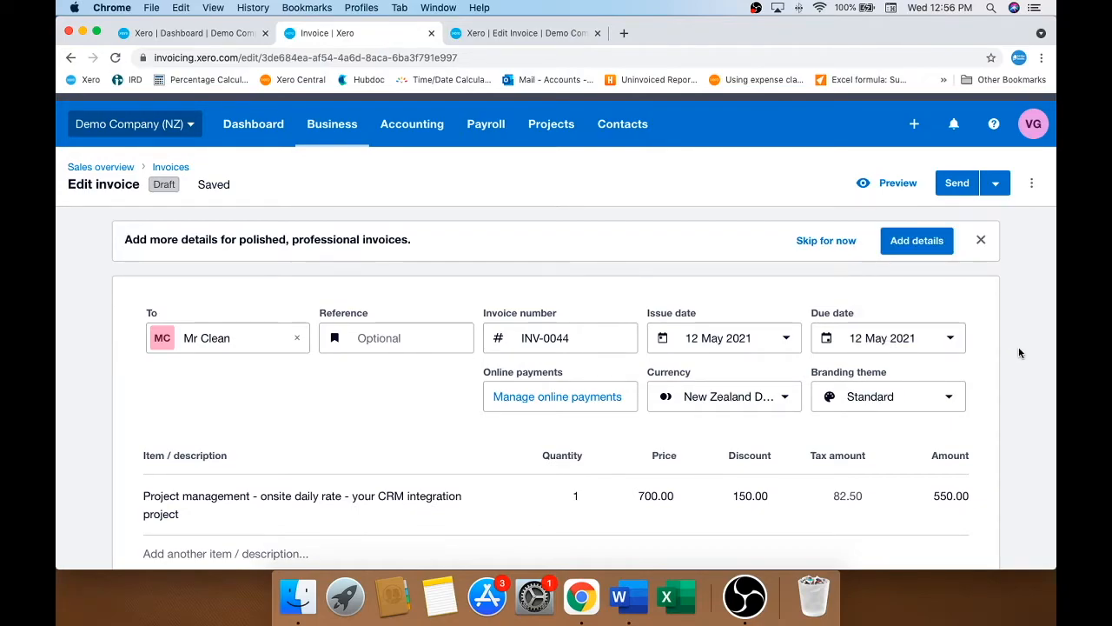
pyautogui.click(954, 189)
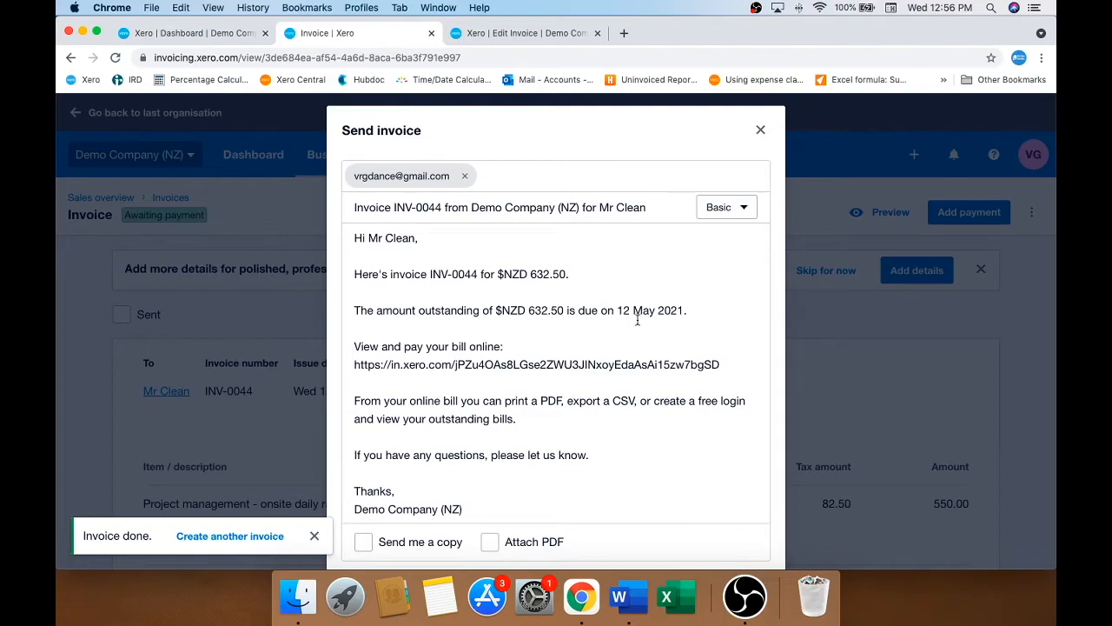
pyautogui.scroll(-2, 640, 321)
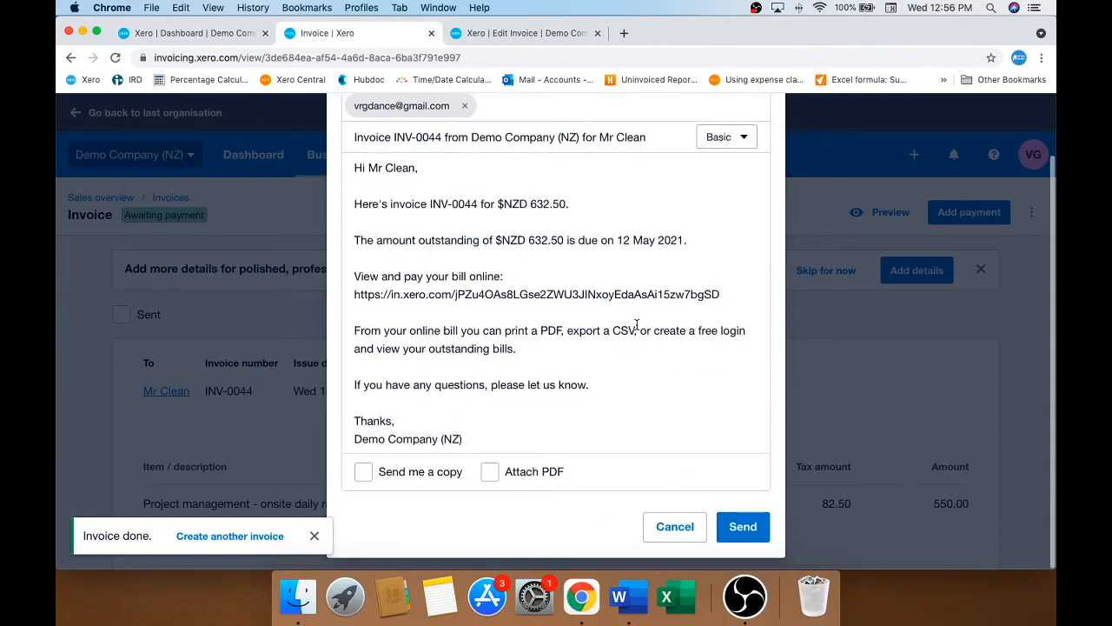
pyautogui.click(743, 527)
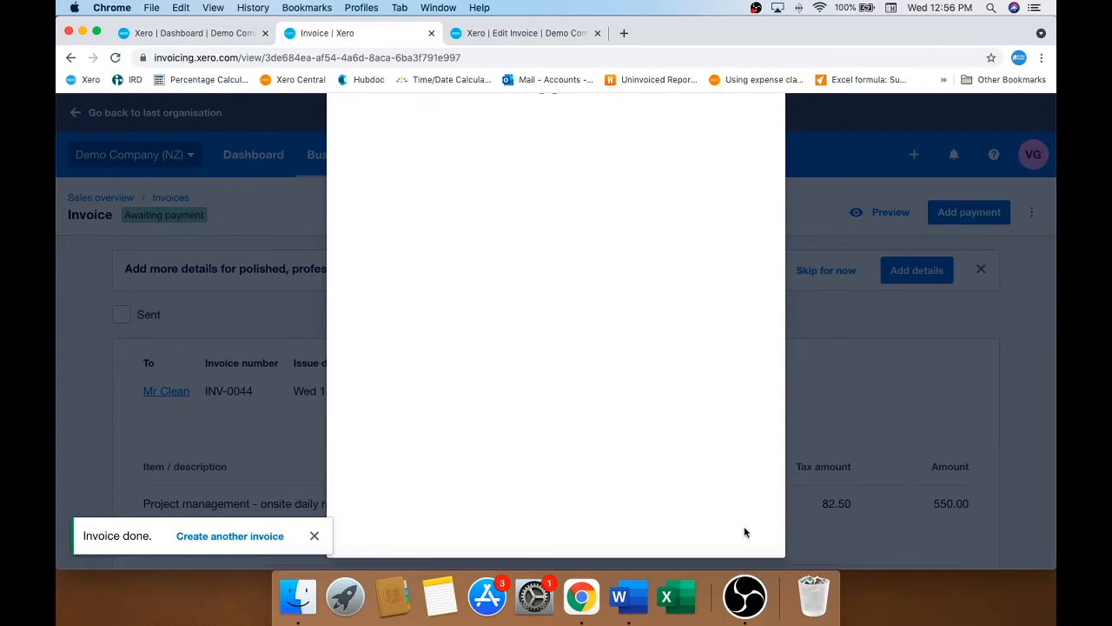